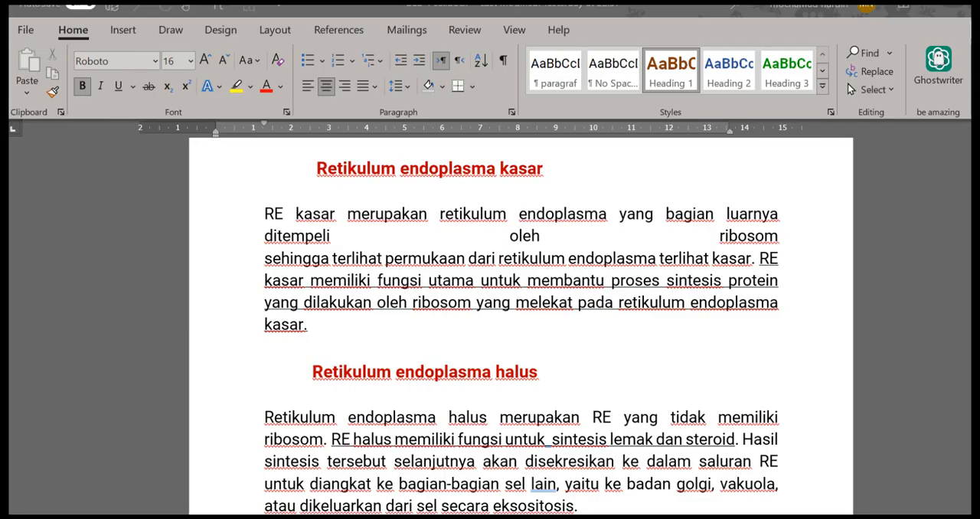
Convert the red heading "Retikulum endoplasma kasar" to all uppercase
{"action": "scroll", "coordinate": [520, 325], "scroll_direction": "up", "scroll_amount": 1}
{"action": "scroll", "coordinate": [521, 325], "scroll_direction": "down", "scroll_amount": 2}
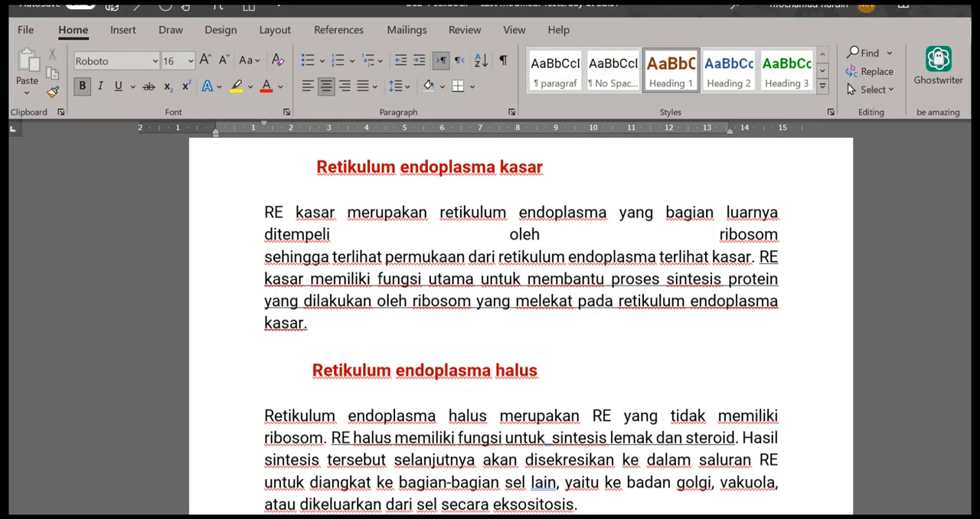
{"action": "scroll", "coordinate": [521, 325], "scroll_direction": "up", "scroll_amount": 1}
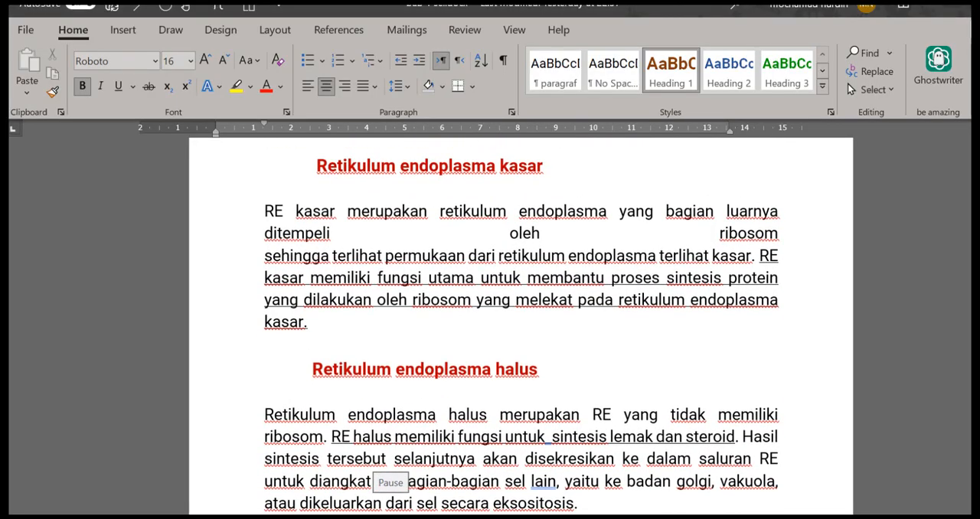
{"action": "left_click", "coordinate": [325, 171]}
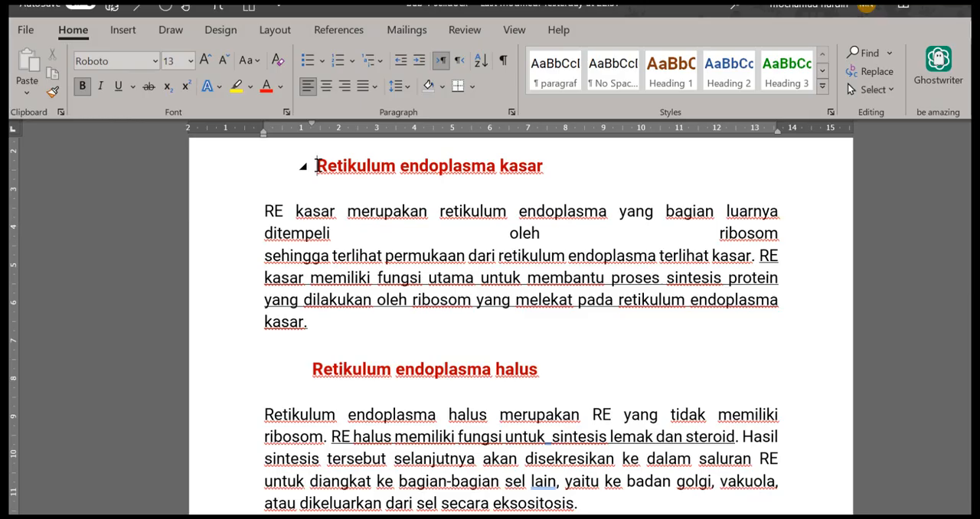
{"action": "key", "text": "shift+Right"}
{"action": "key", "text": "shift+Right"}
{"action": "key", "text": "shift+Right"}
{"action": "key", "text": "shift+Right"}
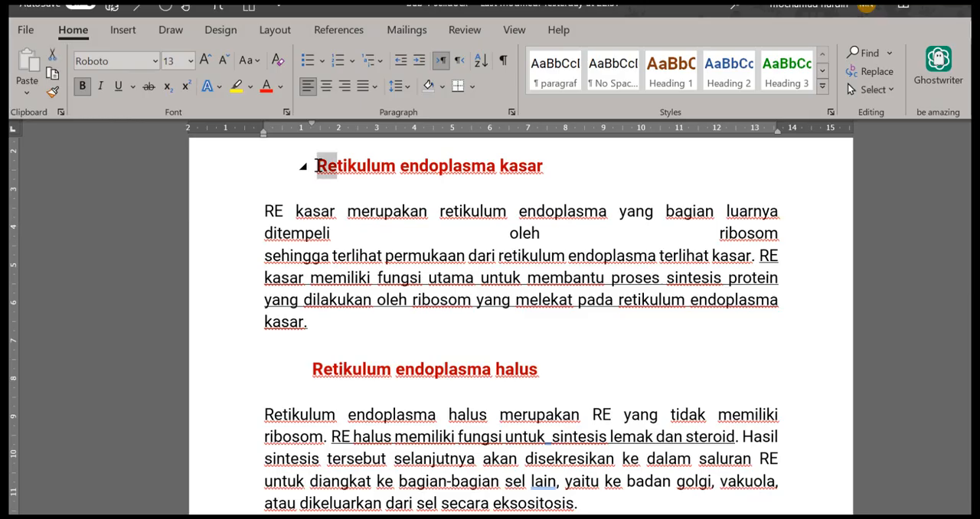
{"action": "key", "text": "shift+Right"}
{"action": "key", "text": "shift+Right"}
{"action": "key", "text": "shift+Right"}
{"action": "key", "text": "shift+Right"}
{"action": "key", "text": "shift+Right"}
{"action": "key", "text": "shift+Right"}
{"action": "key", "text": "shift+Right"}
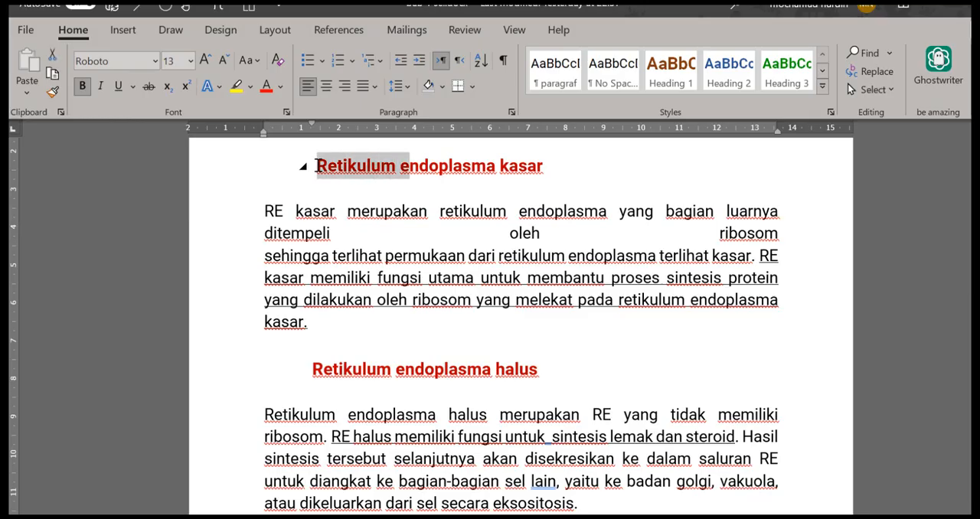
{"action": "key", "text": "shift+Right"}
{"action": "key", "text": "shift+Right"}
{"action": "key", "text": "shift+Right"}
{"action": "key", "text": "shift+Right"}
{"action": "key", "text": "shift+Right"}
{"action": "key", "text": "shift+Right"}
{"action": "key", "text": "shift+Right"}
{"action": "key", "text": "shift+Right"}
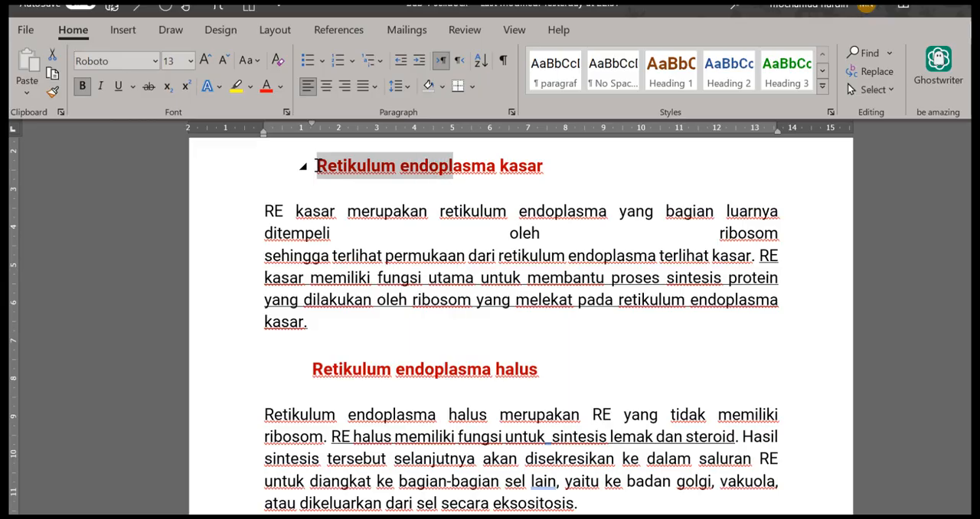
{"action": "key", "text": "shift+Right"}
{"action": "key", "text": "shift+Right"}
{"action": "key", "text": "shift+Right"}
{"action": "key", "text": "shift+Right"}
{"action": "key", "text": "shift+Right"}
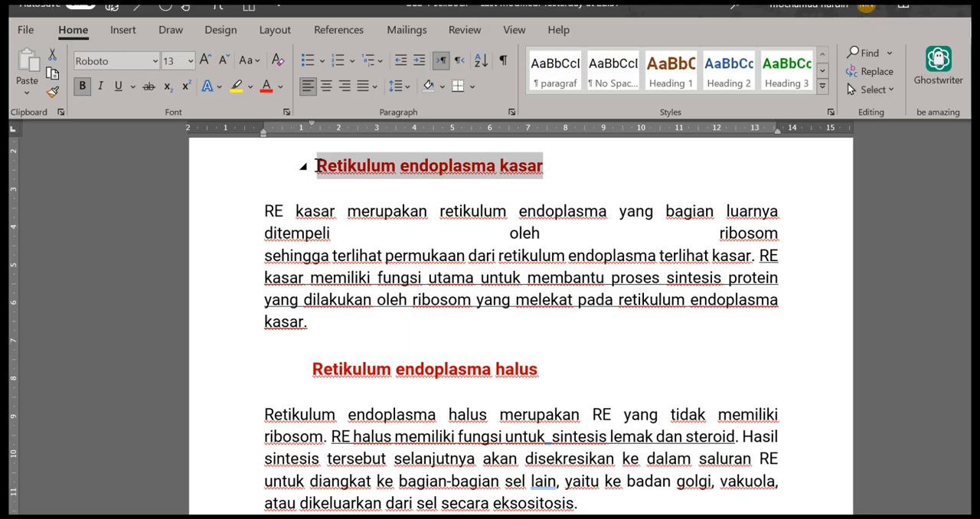
{"action": "key", "text": "shift+F3"}
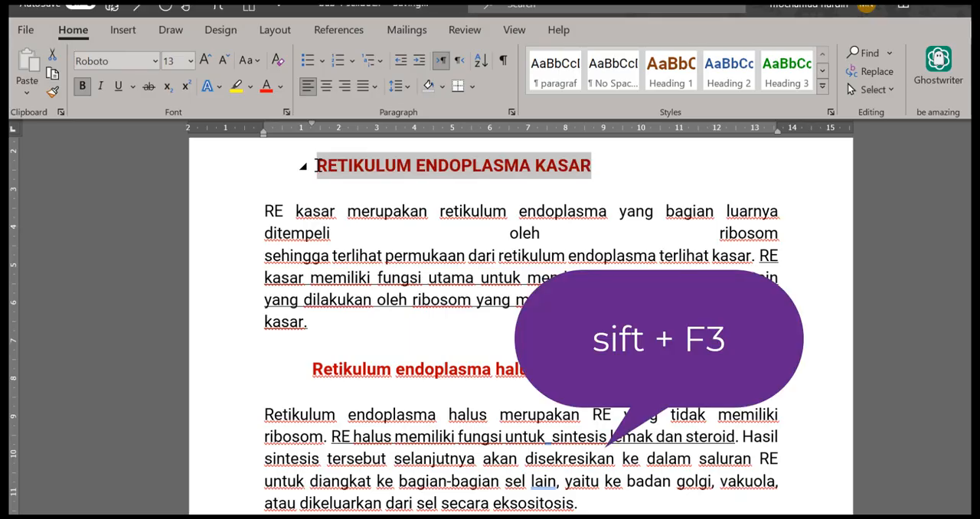
Cycle the selected heading's letter case, ending with each word capitalized as "Retikulum Endoplasma Kasar"
{"action": "key", "text": "shift+F3"}
{"action": "key", "text": "shift+F3"}
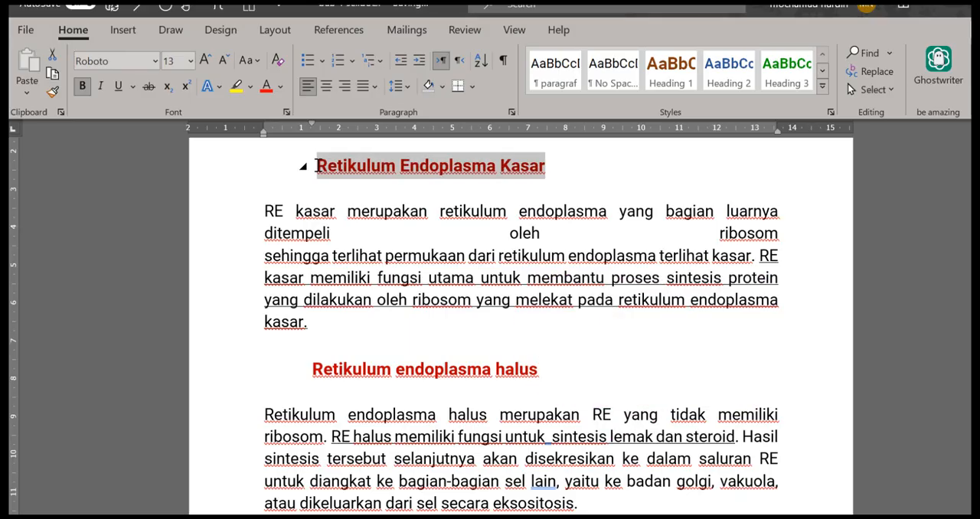
{"action": "key", "text": "shift+F3"}
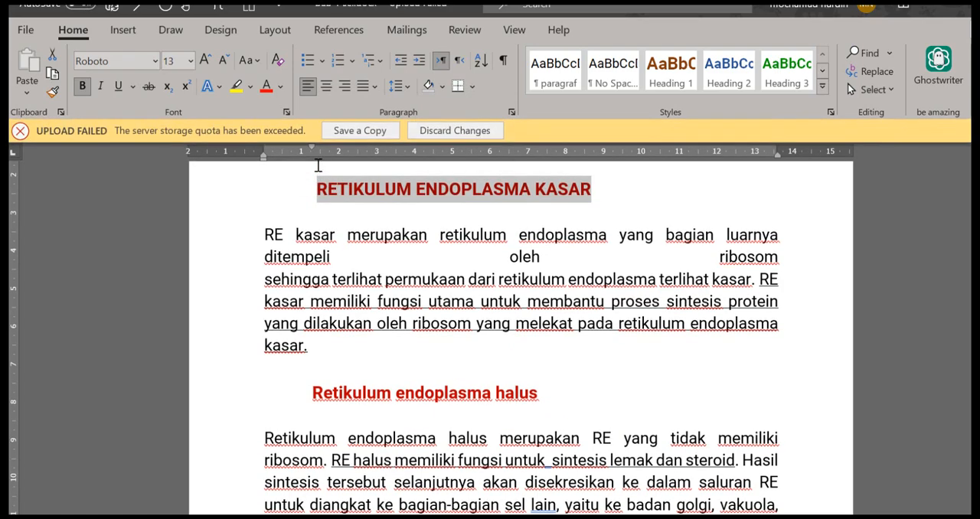
{"action": "key", "text": "shift+F3"}
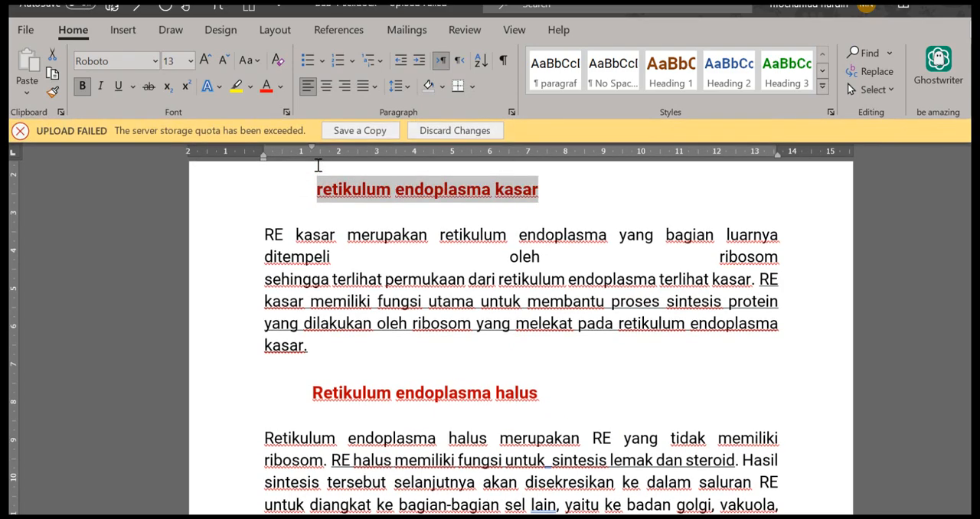
{"action": "key", "text": "shift+F3"}
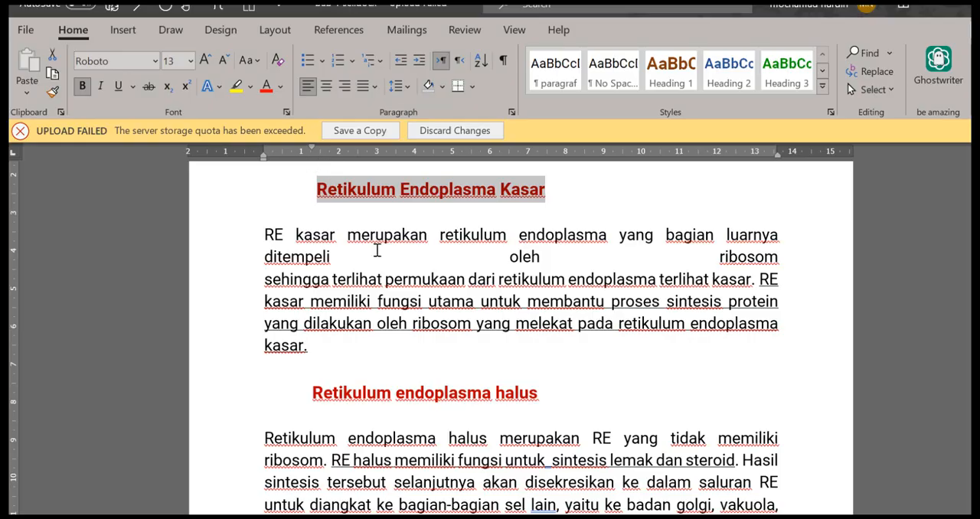
{"action": "left_click", "coordinate": [440, 256]}
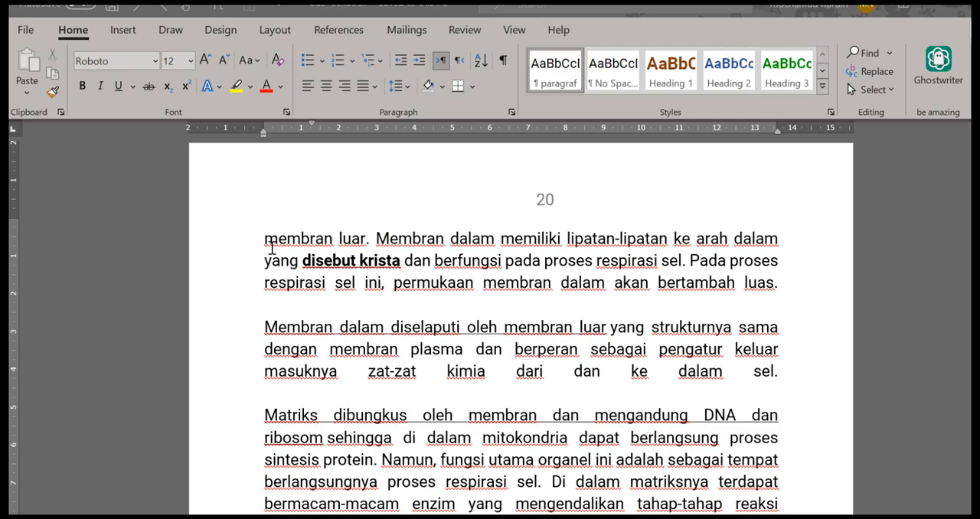
Format the paragraph beginning "Membran dalam diselaputi" on page 20 in Calibri (Body), without underline and left-aligned
{"action": "scroll", "coordinate": [271, 248], "scroll_direction": "up", "scroll_amount": 3}
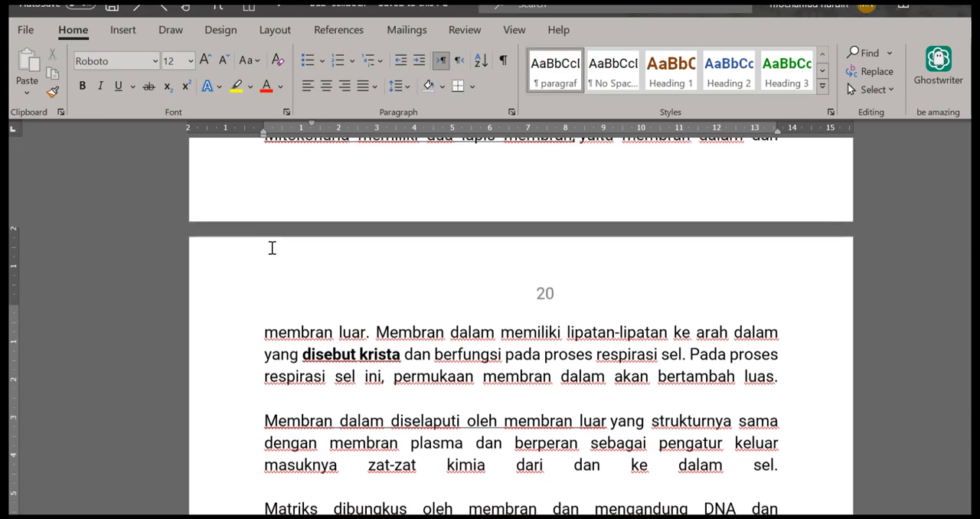
{"action": "scroll", "coordinate": [271, 248], "scroll_direction": "down", "scroll_amount": 6}
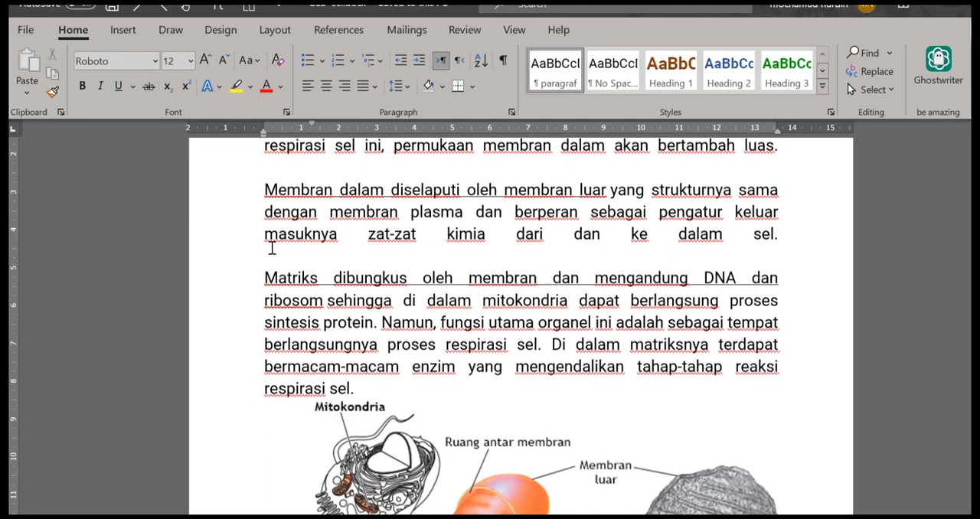
{"action": "scroll", "coordinate": [269, 245], "scroll_direction": "up", "scroll_amount": 1}
{"action": "left_click", "coordinate": [264, 289]}
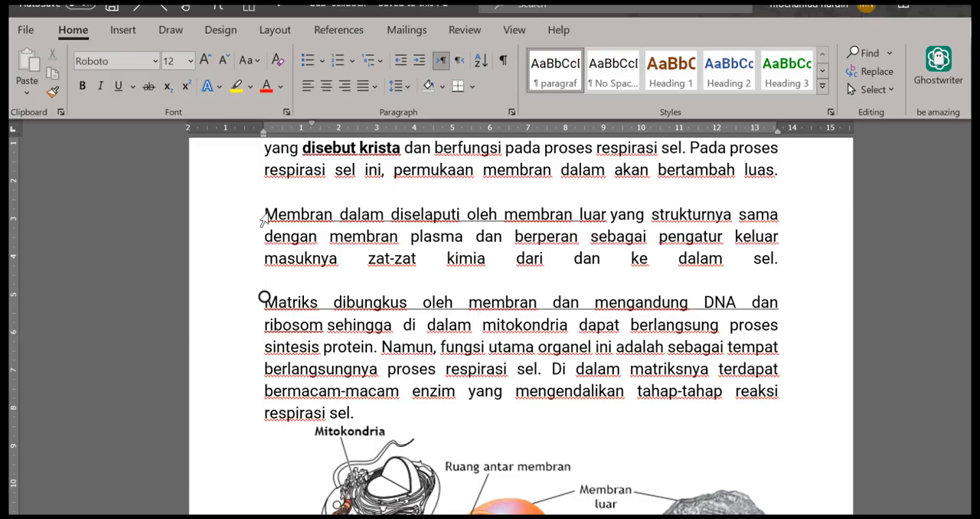
{"action": "left_click", "coordinate": [263, 216]}
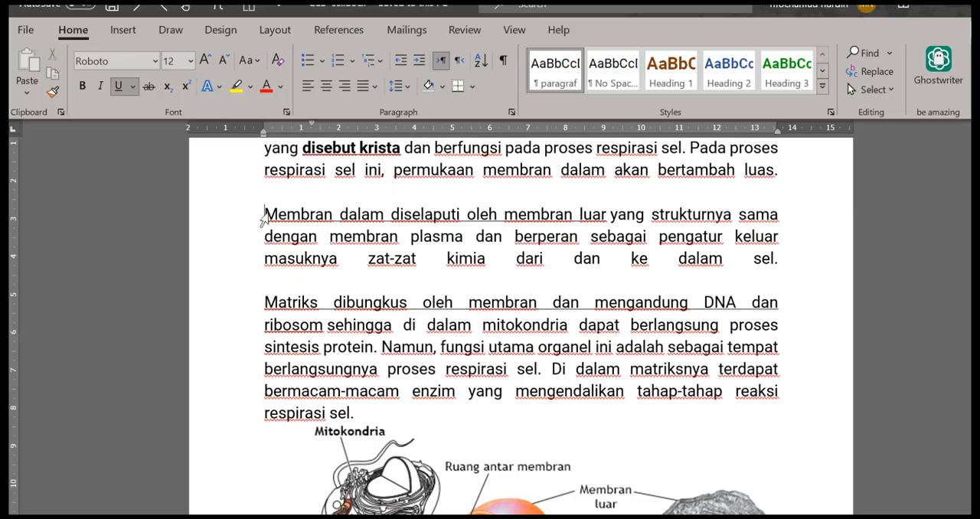
{"action": "key", "text": "shift+Down"}
{"action": "key", "text": "shift+Down"}
{"action": "key", "text": "shift+Down"}
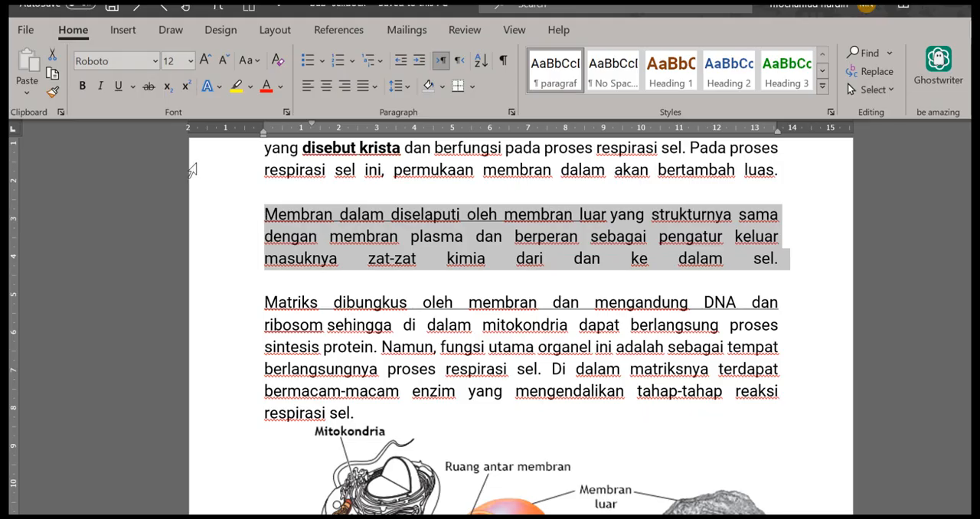
{"action": "left_click", "coordinate": [156, 62]}
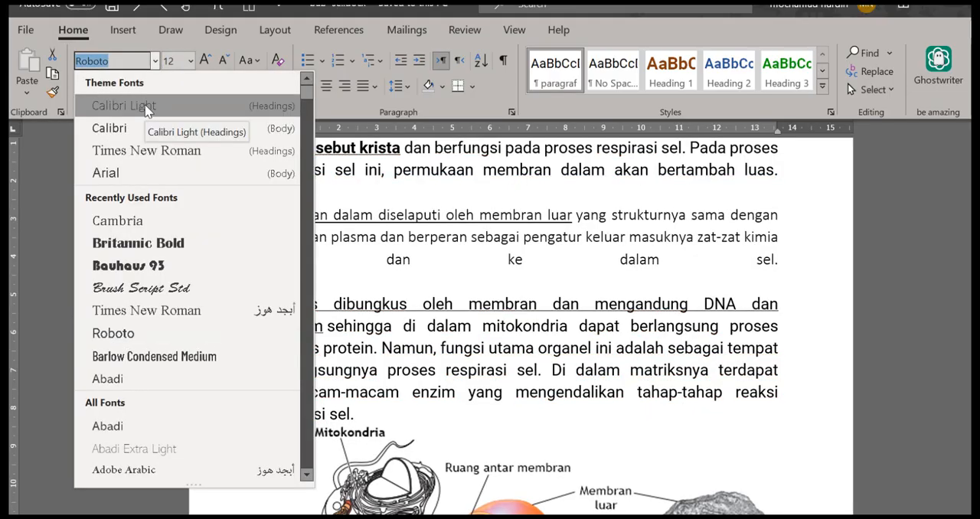
{"action": "left_click", "coordinate": [136, 126]}
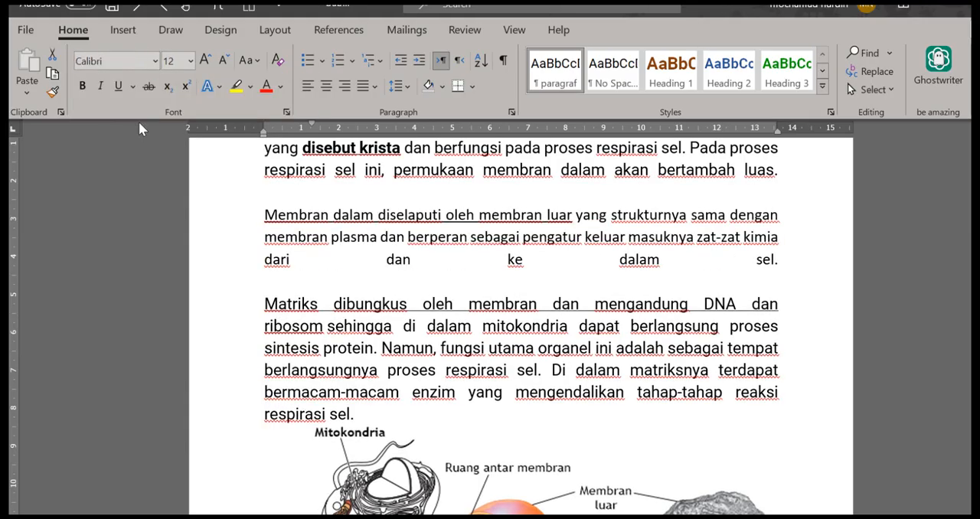
{"action": "left_click", "coordinate": [118, 87]}
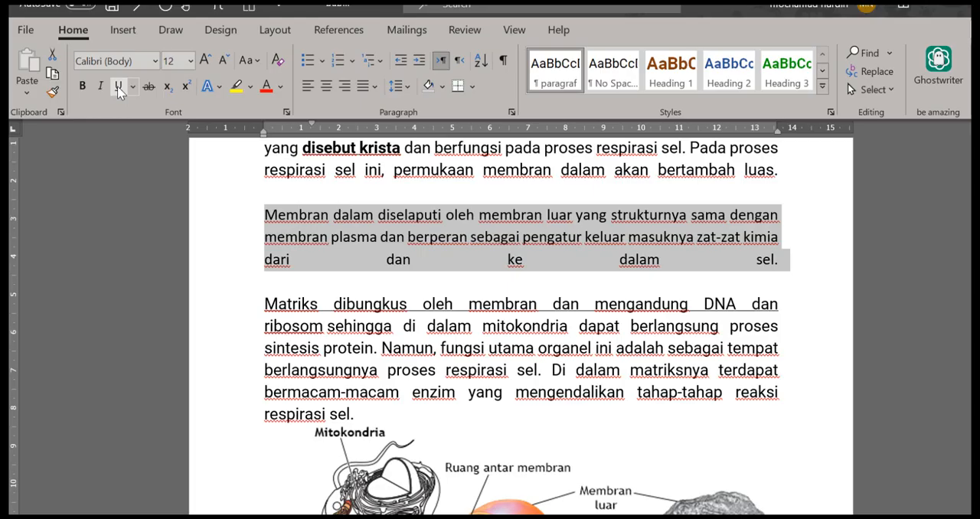
{"action": "left_click", "coordinate": [308, 87]}
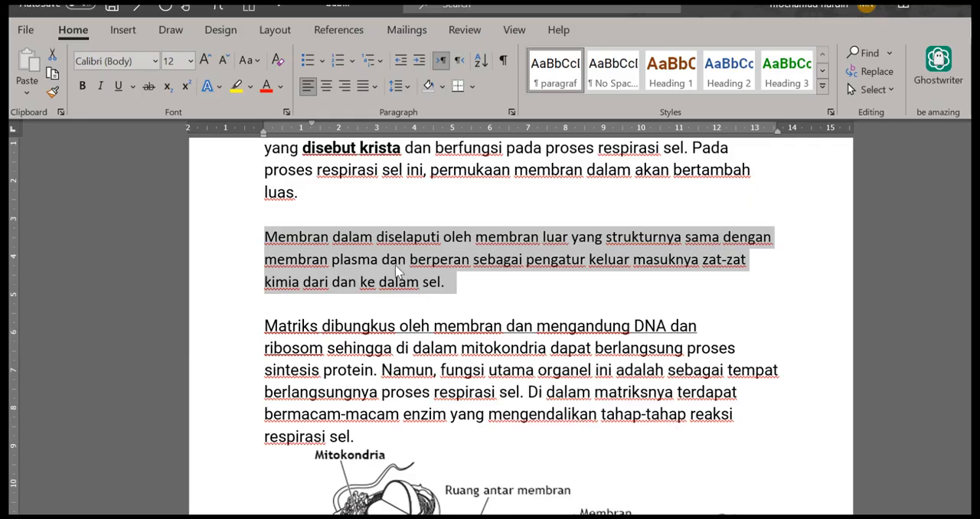
Copy the formatting of the "Membran dalam diselaputi" paragraph and apply it to the word "dibungkus" in the paragraph below
{"action": "key", "text": "ctrl+shift+c"}
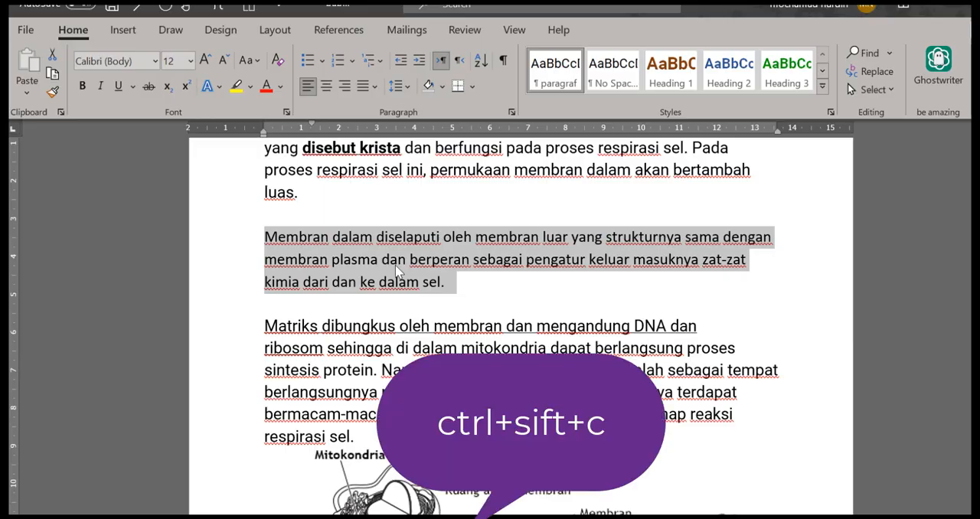
{"action": "left_click", "coordinate": [380, 334]}
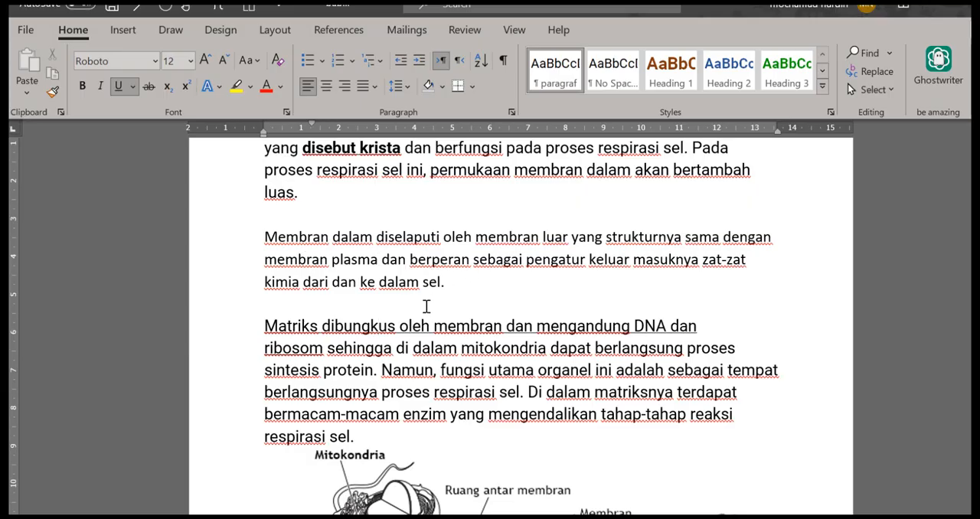
{"action": "key", "text": "ctrl+space"}
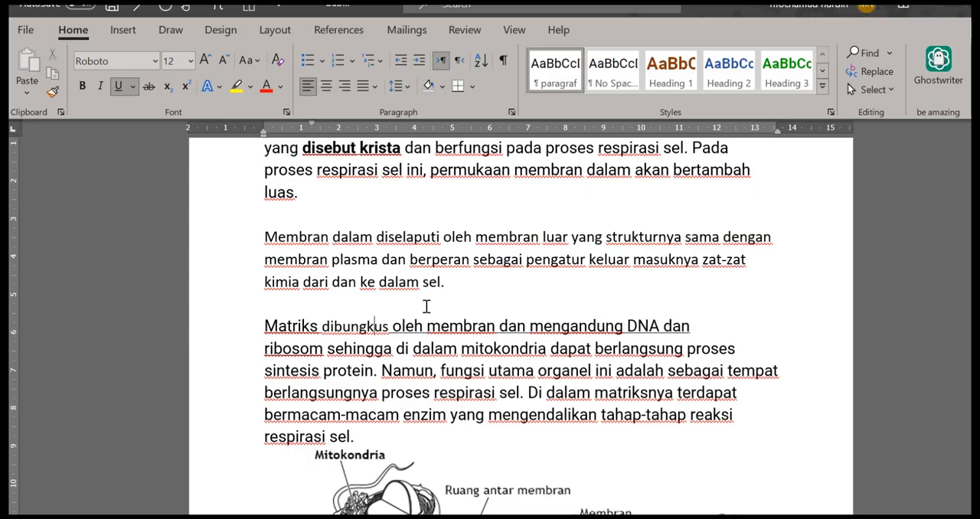
{"action": "left_click", "coordinate": [427, 306]}
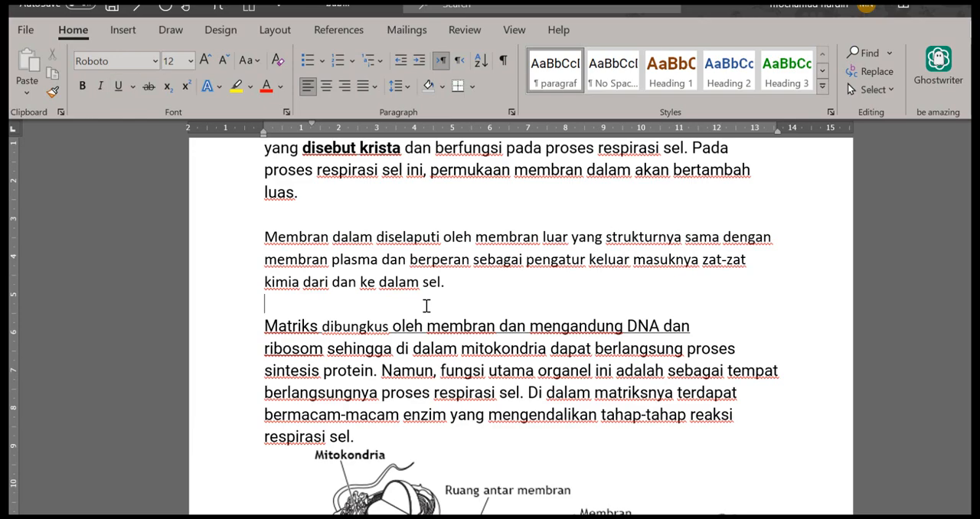
Apply the copied formatting to the whole paragraph beginning "Matriks dibungkus" above the mitochondria figure
{"action": "left_click", "coordinate": [264, 325]}
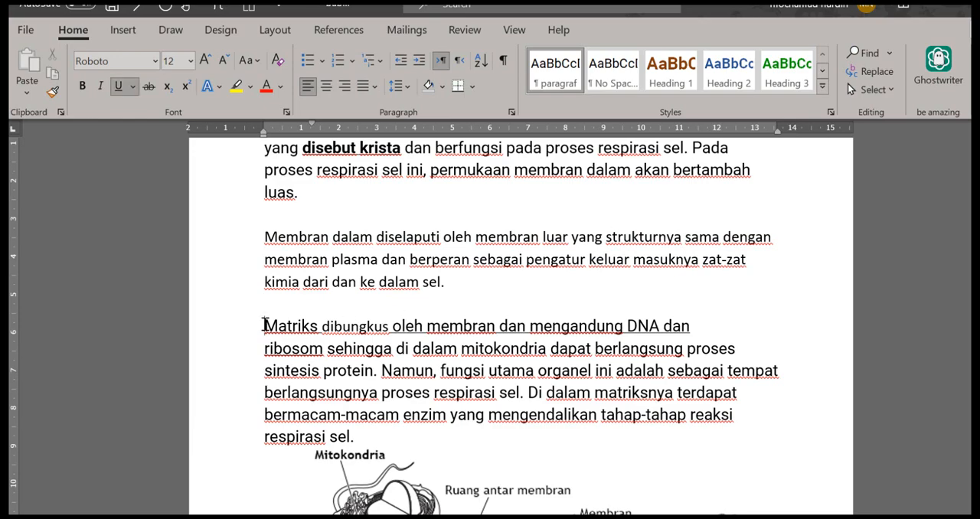
{"action": "key", "text": "shift+Down"}
{"action": "key", "text": "shift+Down"}
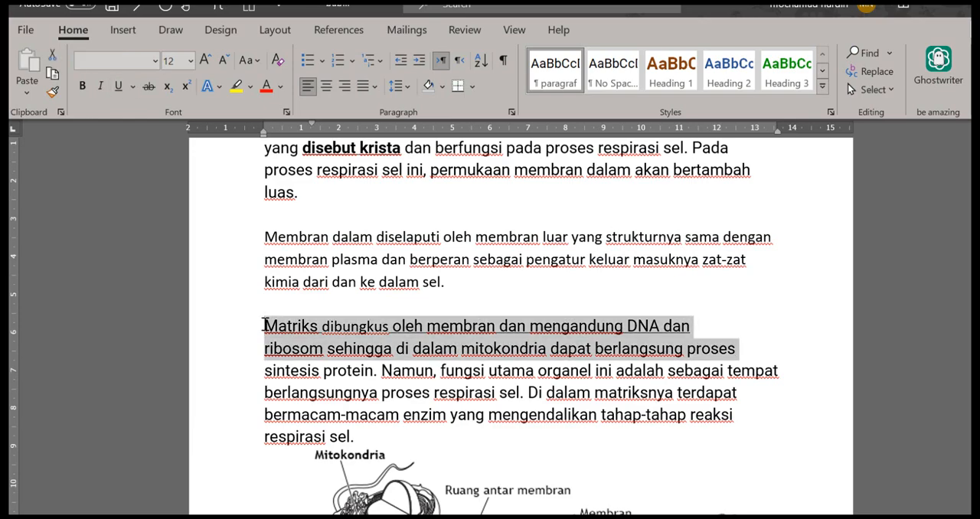
{"action": "key", "text": "shift+Down"}
{"action": "key", "text": "shift+Down"}
{"action": "key", "text": "shift+Down"}
{"action": "scroll", "coordinate": [264, 325], "scroll_direction": "down", "scroll_amount": 3}
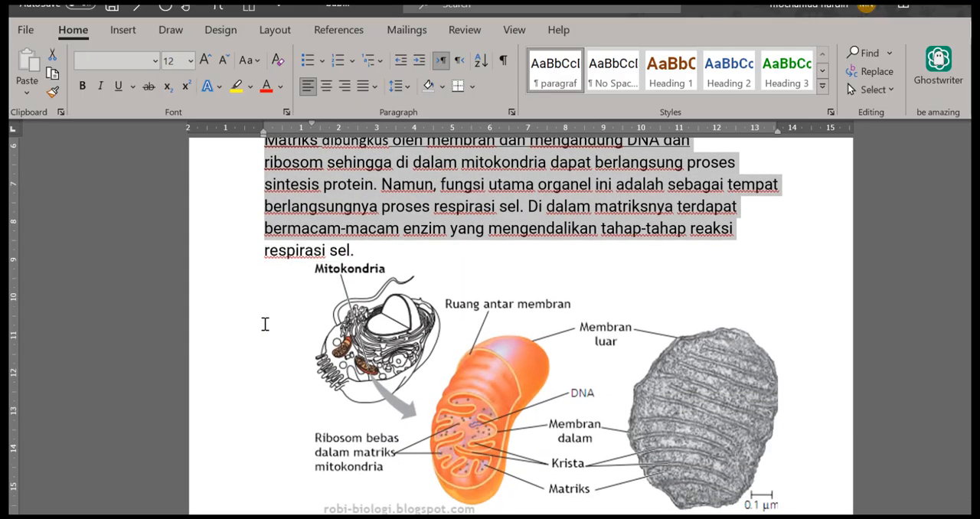
{"action": "key", "text": "shift+Down"}
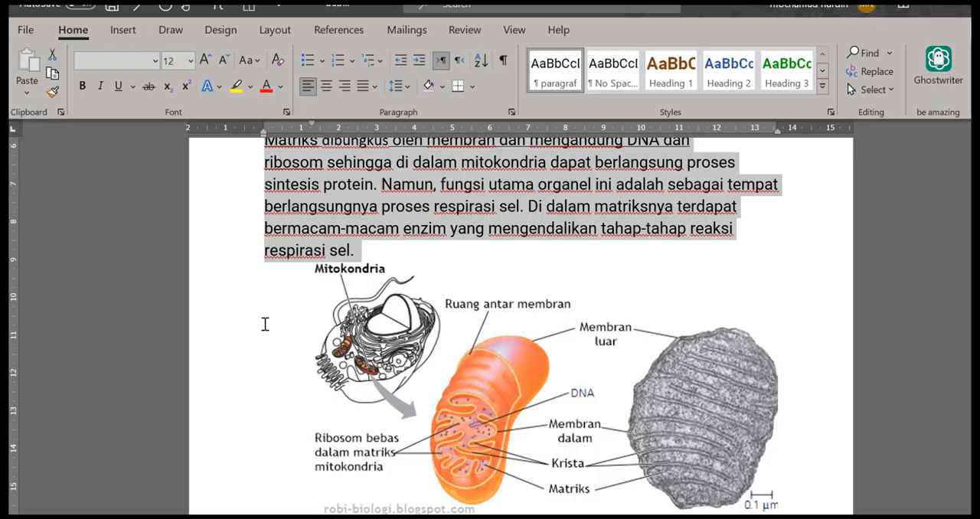
{"action": "key", "text": "ctrl+space"}
{"action": "key", "text": "ctrl+shift+v"}
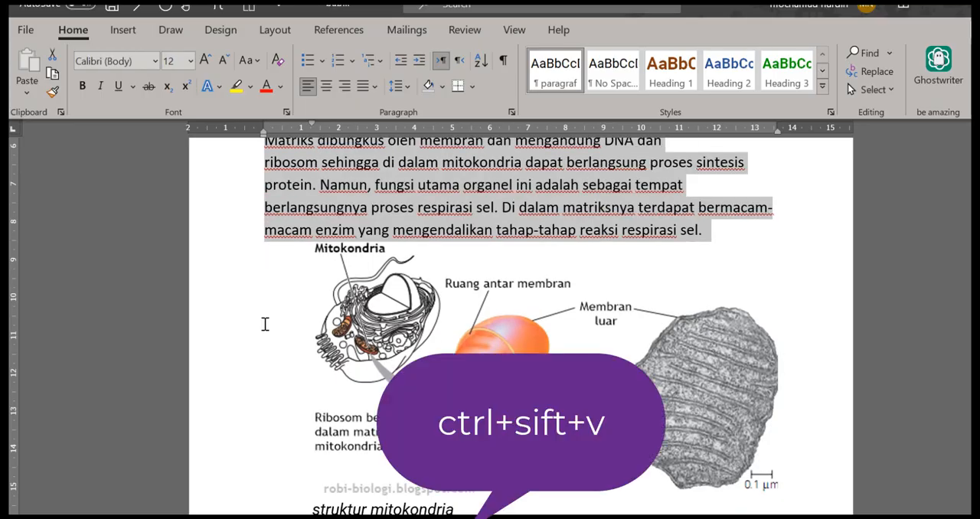
{"action": "scroll", "coordinate": [265, 324], "scroll_direction": "up", "scroll_amount": 3}
{"action": "scroll", "coordinate": [265, 325], "scroll_direction": "up", "scroll_amount": 1}
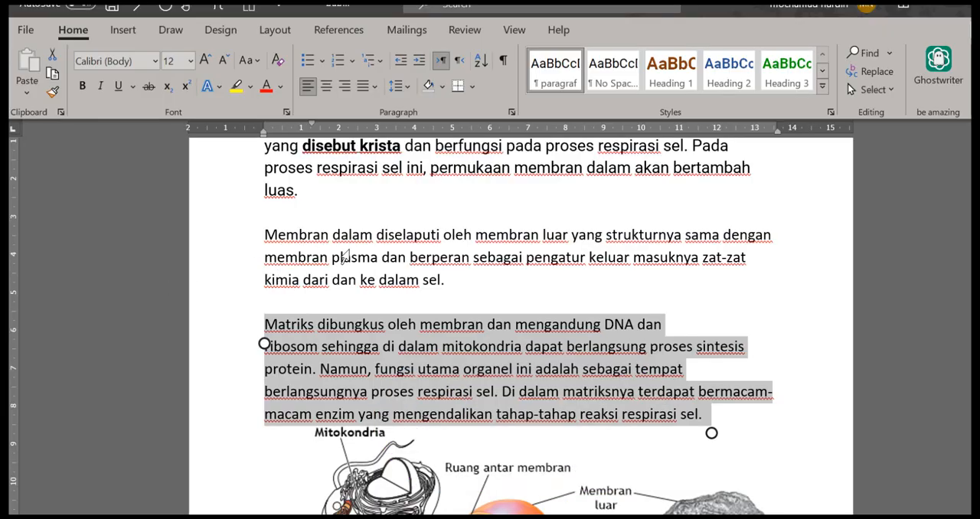
Clear the character formatting of the whole paragraph beginning "Jadi fungsi utama" below the mitochondria figure
{"action": "scroll", "coordinate": [344, 257], "scroll_direction": "down", "scroll_amount": 10}
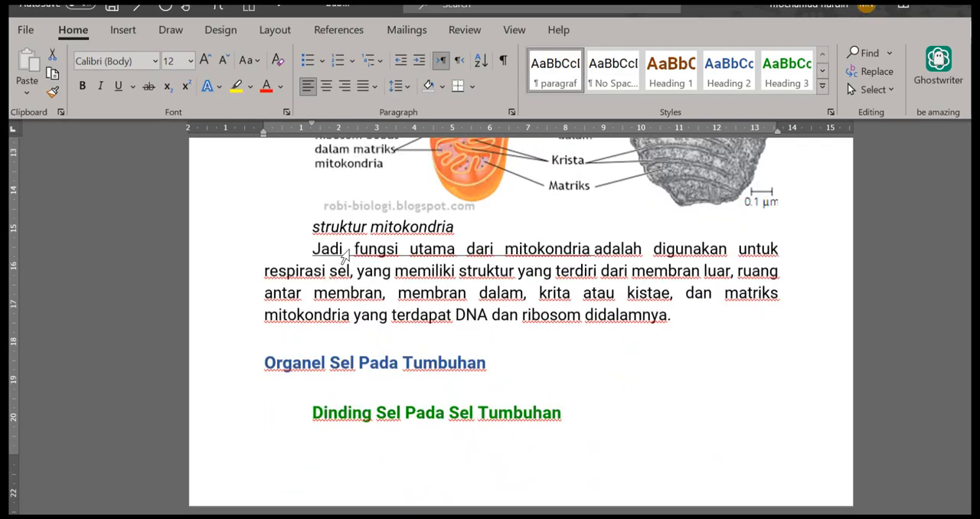
{"action": "scroll", "coordinate": [344, 257], "scroll_direction": "down", "scroll_amount": 1}
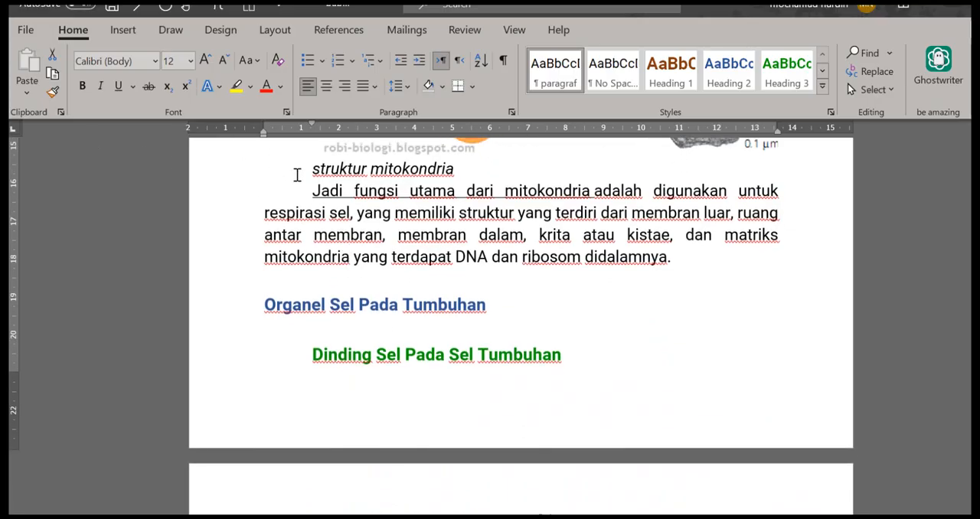
{"action": "left_click", "coordinate": [313, 193]}
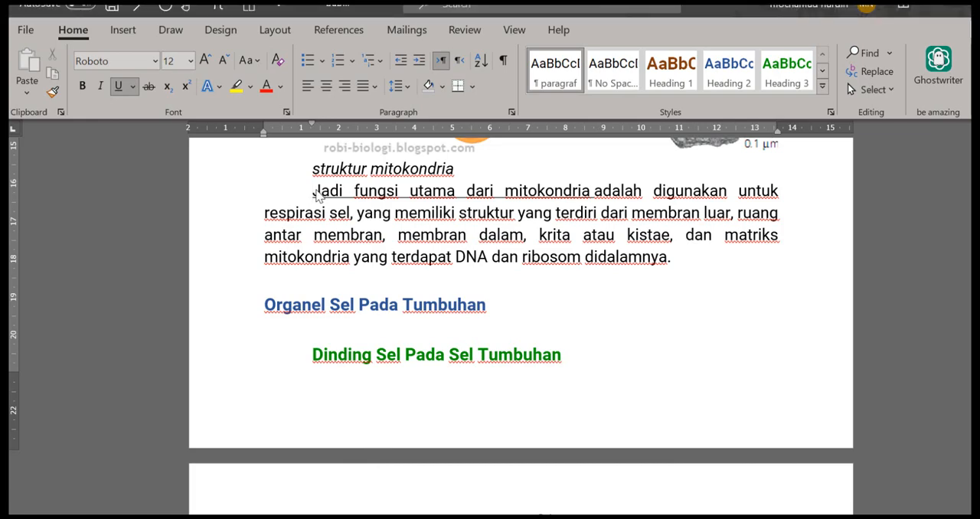
{"action": "key", "text": "shift+Down"}
{"action": "key", "text": "shift+Down"}
{"action": "key", "text": "shift+Down"}
{"action": "key", "text": "shift+Down"}
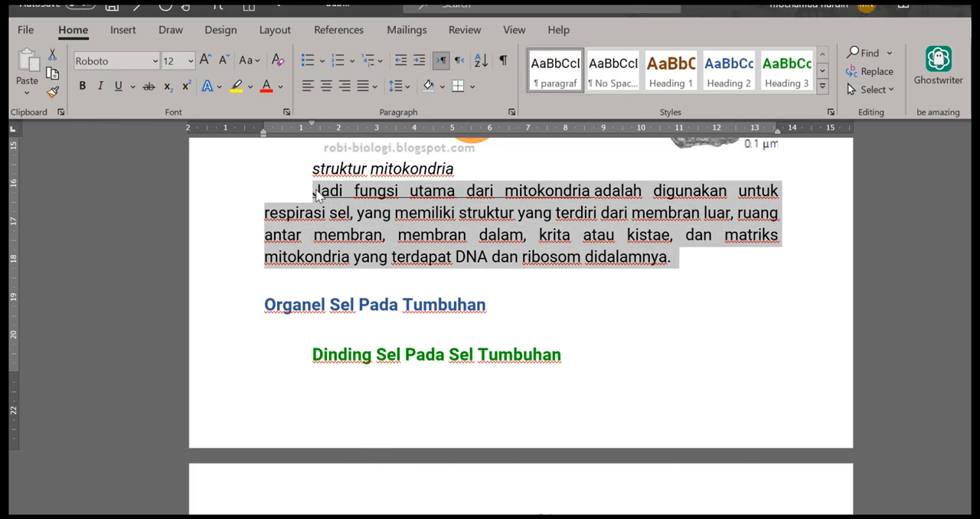
{"action": "key", "text": "ctrl+space"}
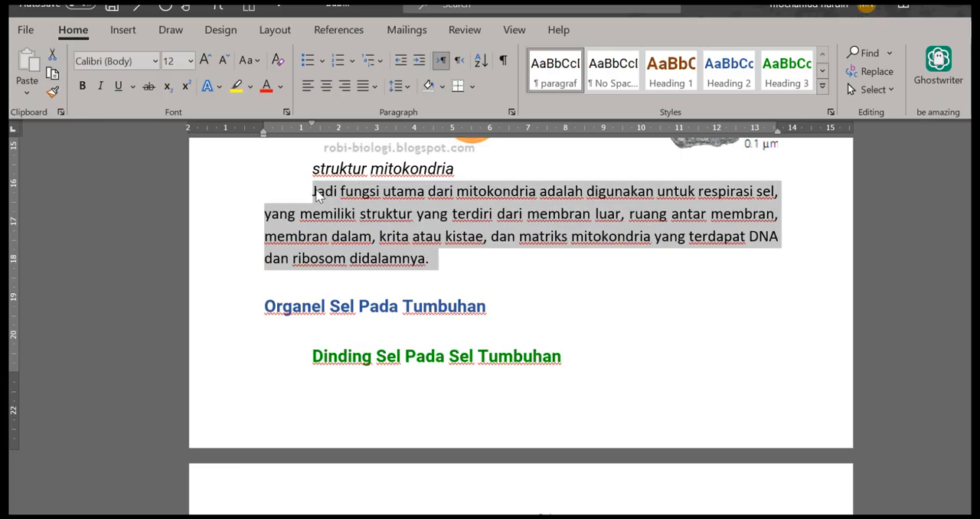
{"action": "scroll", "coordinate": [317, 196], "scroll_direction": "up", "scroll_amount": 2}
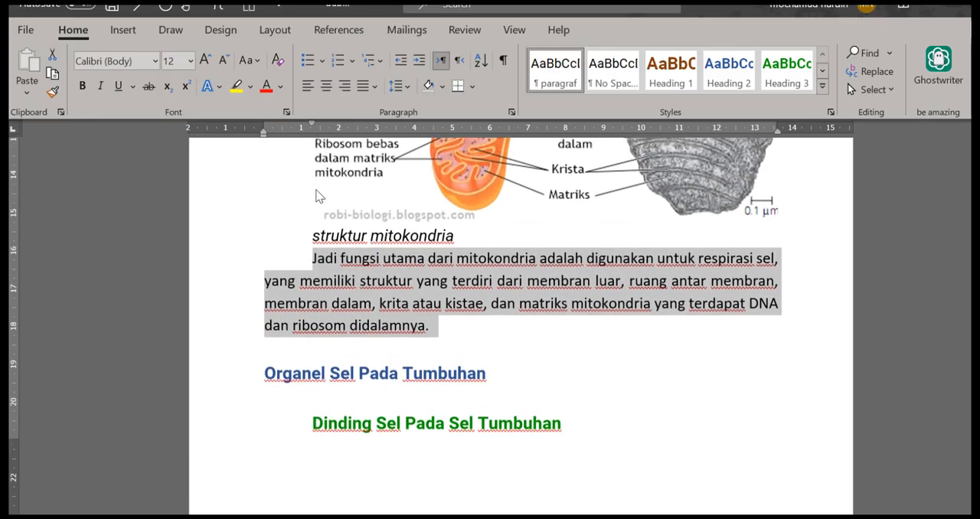
{"action": "scroll", "coordinate": [317, 196], "scroll_direction": "down", "scroll_amount": 3}
{"action": "scroll", "coordinate": [320, 196], "scroll_direction": "up", "scroll_amount": 3}
{"action": "scroll", "coordinate": [320, 196], "scroll_direction": "up", "scroll_amount": 10}
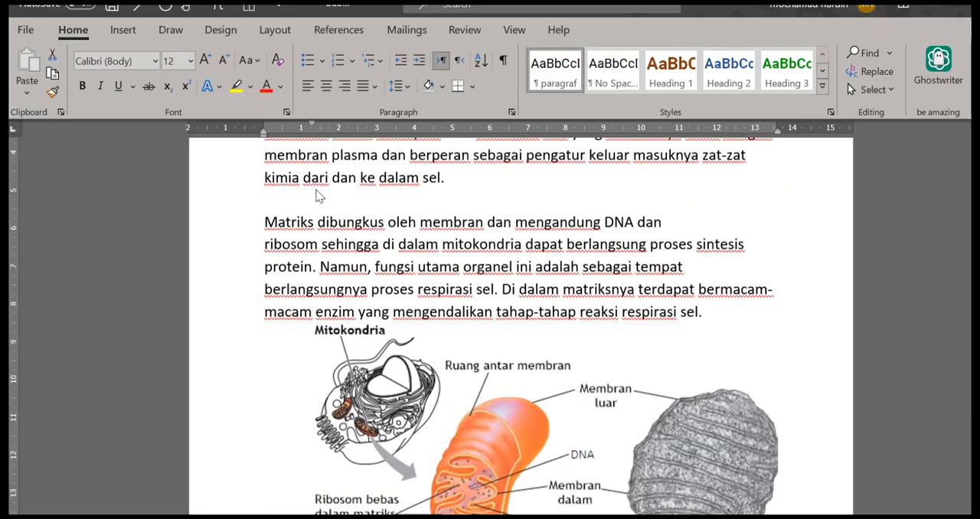
{"action": "scroll", "coordinate": [320, 196], "scroll_direction": "up", "scroll_amount": 2}
{"action": "scroll", "coordinate": [320, 196], "scroll_direction": "down", "scroll_amount": 2}
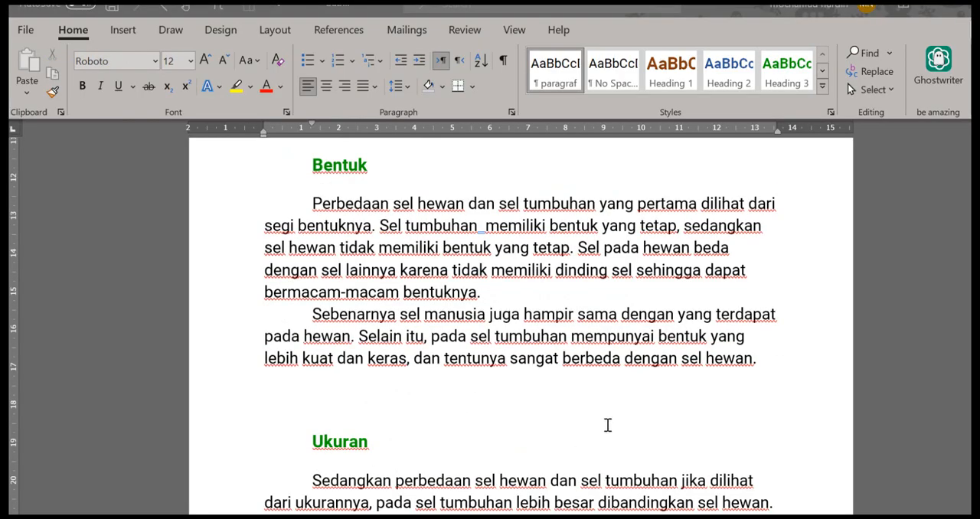
Delete "hewan." character by character from the end of the second paragraph under the "Bentuk" heading
{"action": "left_click", "coordinate": [759, 358]}
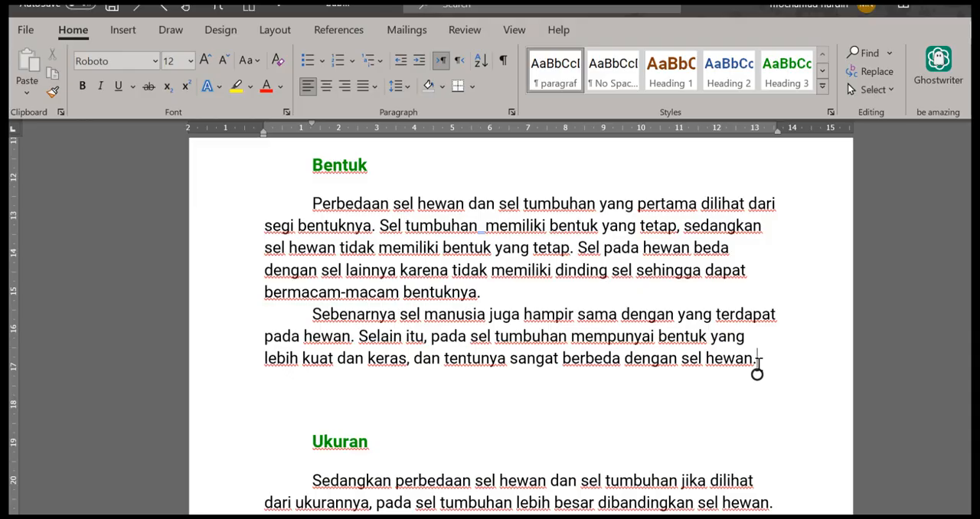
{"action": "key", "text": "BackSpace"}
{"action": "key", "text": "BackSpace"}
{"action": "key", "text": "BackSpace"}
{"action": "key", "text": "BackSpace"}
{"action": "key", "text": "BackSpace"}
{"action": "key", "text": "BackSpace"}
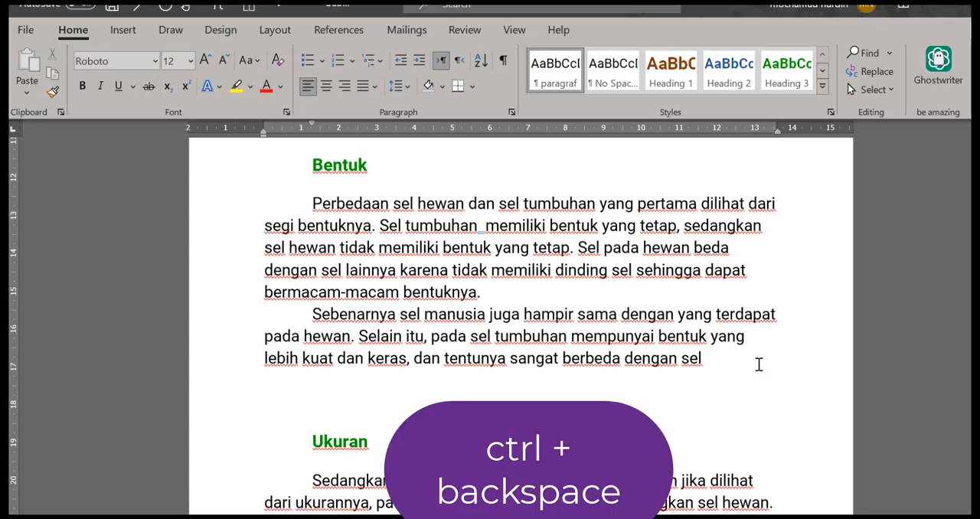
Delete the preceding text one word at a time, from "dengan sel" back past "yang lebih kuat" in the same paragraph
{"action": "key", "text": "ctrl+BackSpace"}
{"action": "key", "text": "ctrl+BackSpace"}
{"action": "key", "text": "ctrl+BackSpace"}
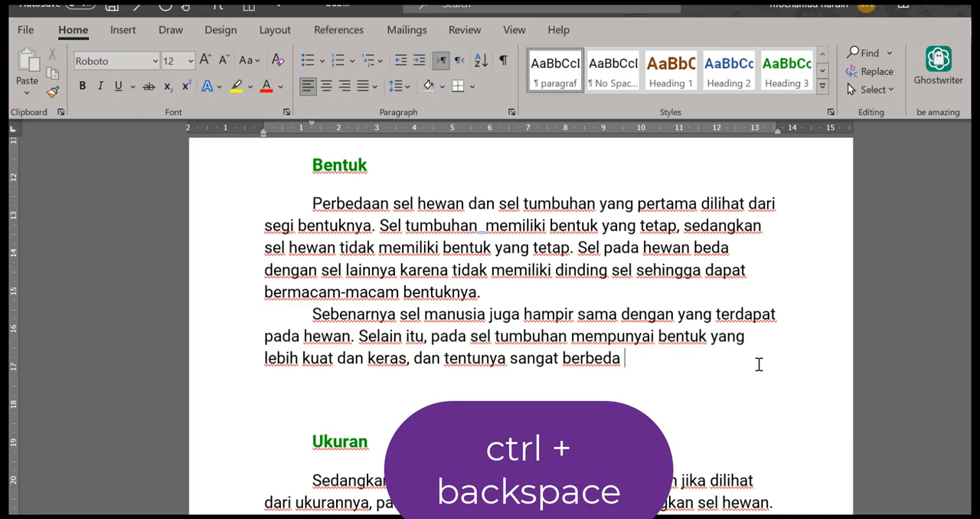
{"action": "key", "text": "ctrl+BackSpace"}
{"action": "key", "text": "ctrl+BackSpace"}
{"action": "key", "text": "ctrl+BackSpace"}
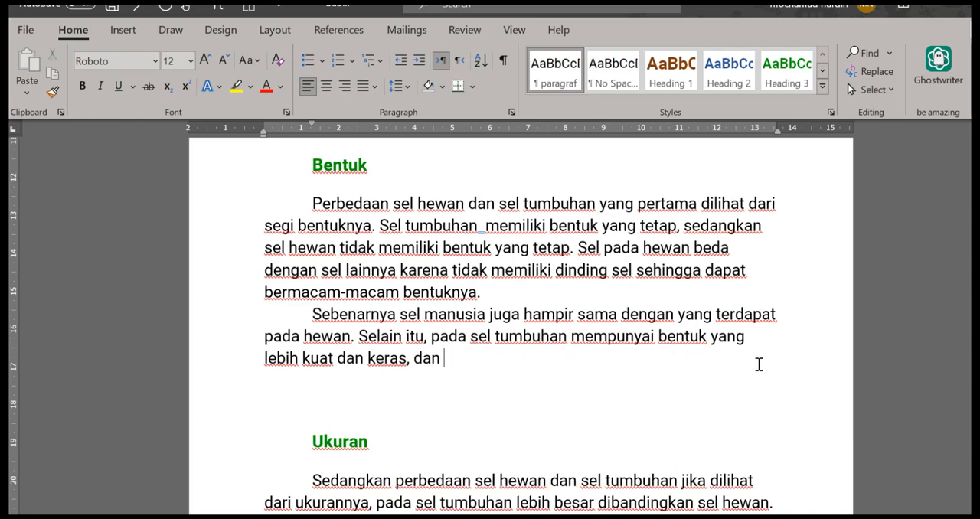
{"action": "key", "text": "ctrl+BackSpace"}
{"action": "key", "text": "ctrl+BackSpace"}
{"action": "key", "text": "ctrl+BackSpace"}
{"action": "key", "text": "ctrl+BackSpace"}
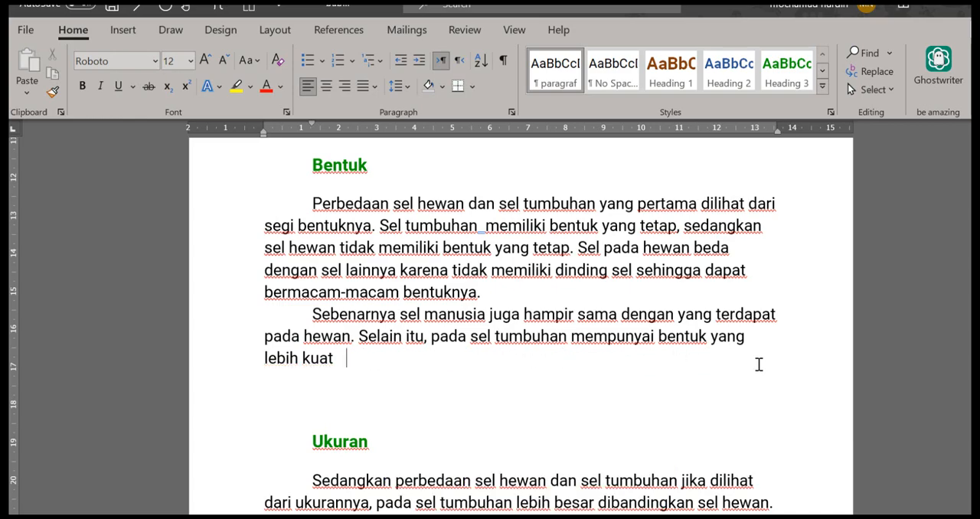
{"action": "key", "text": "ctrl+BackSpace"}
{"action": "key", "text": "ctrl+BackSpace"}
{"action": "key", "text": "ctrl+BackSpace"}
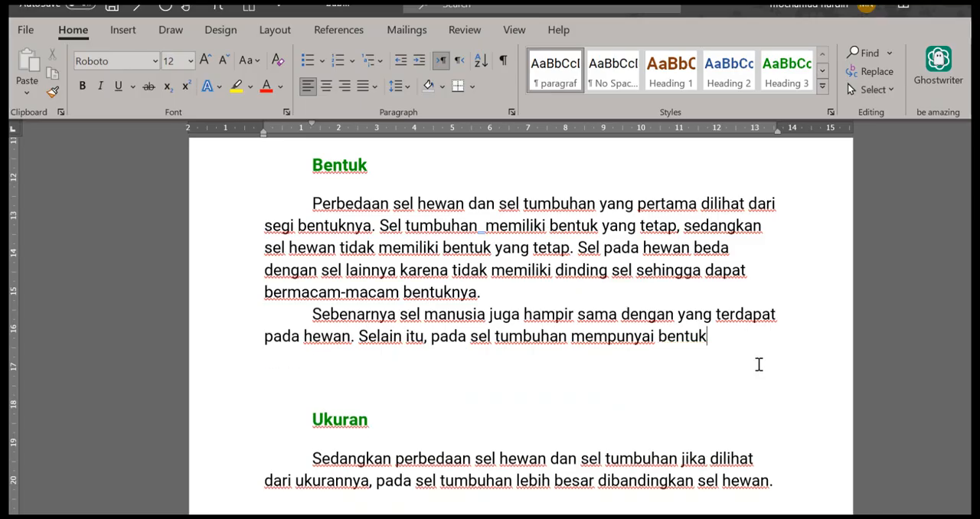
{"action": "key", "text": "ctrl+BackSpace"}
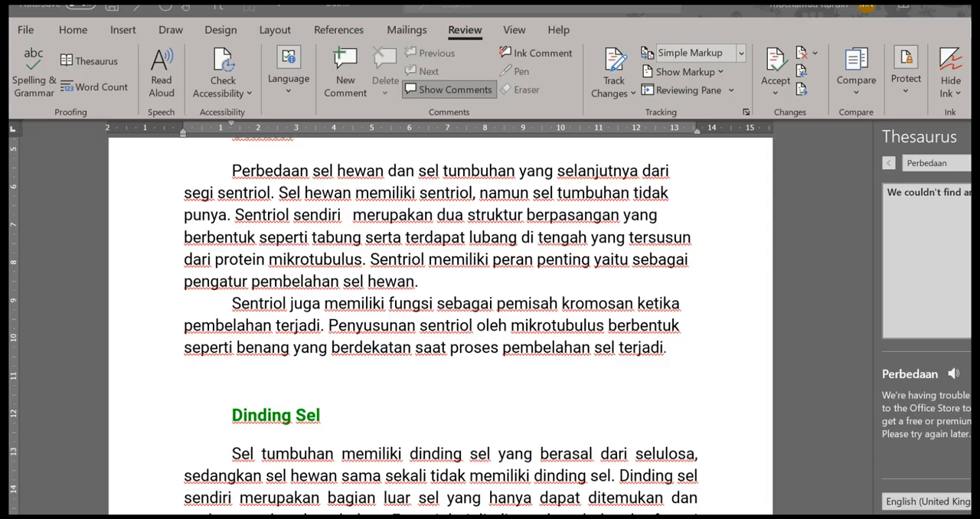
Open the AutoCorrect options from Word's proofing settings
{"action": "left_click", "coordinate": [425, 283]}
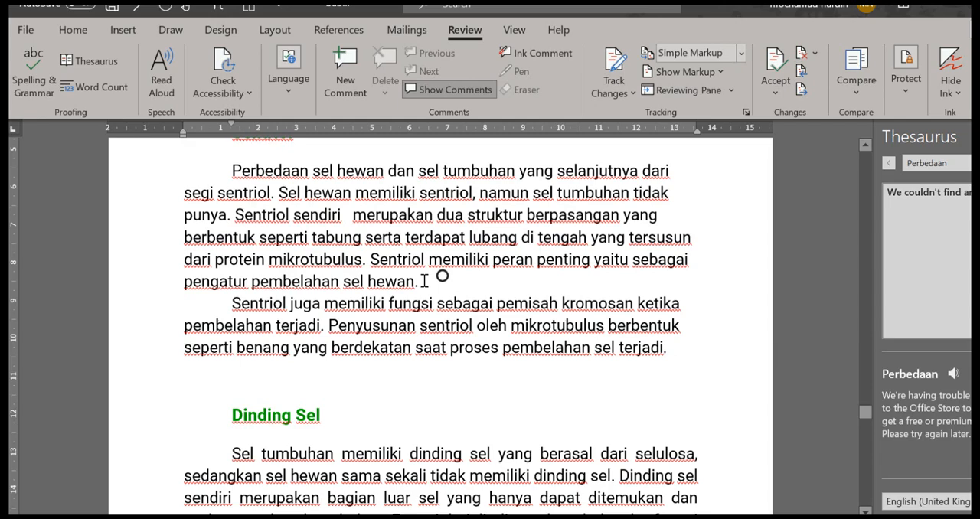
{"action": "left_click", "coordinate": [425, 280]}
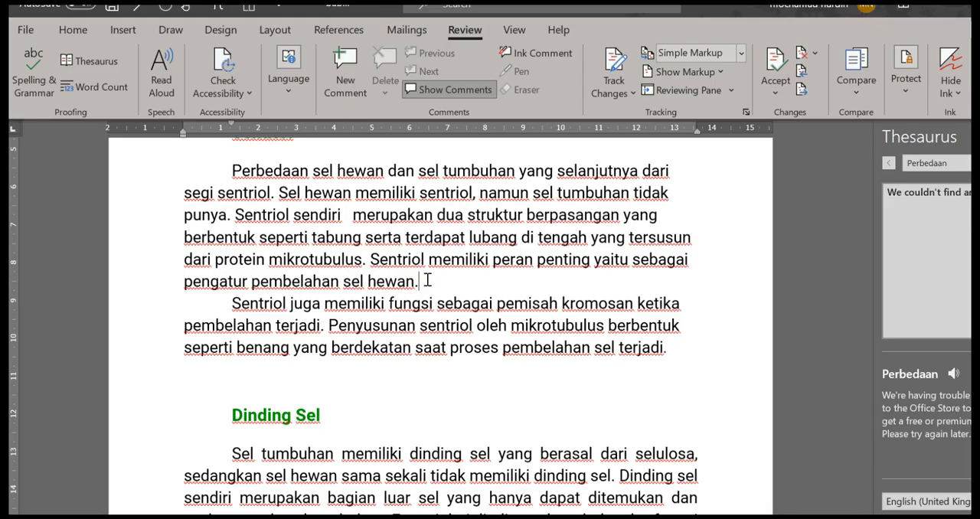
{"action": "left_click", "coordinate": [28, 32]}
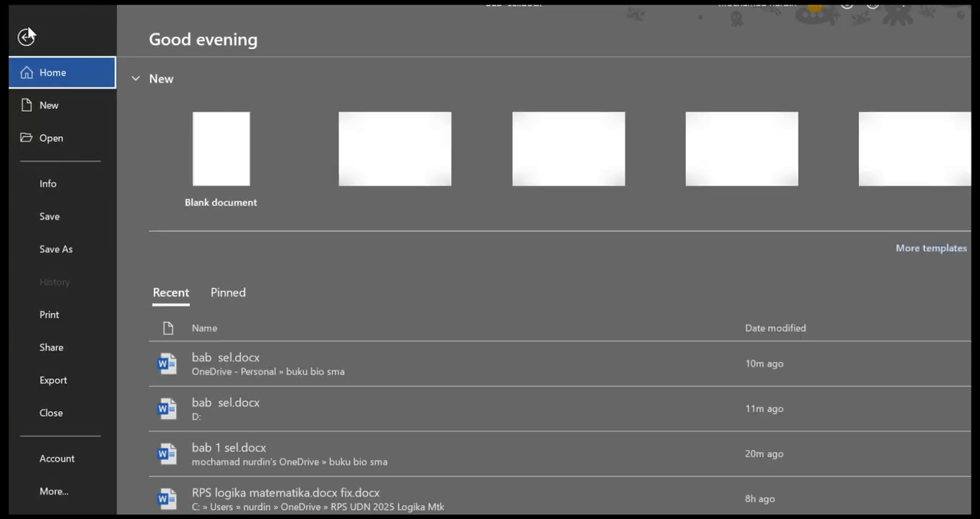
{"action": "left_click", "coordinate": [56, 499]}
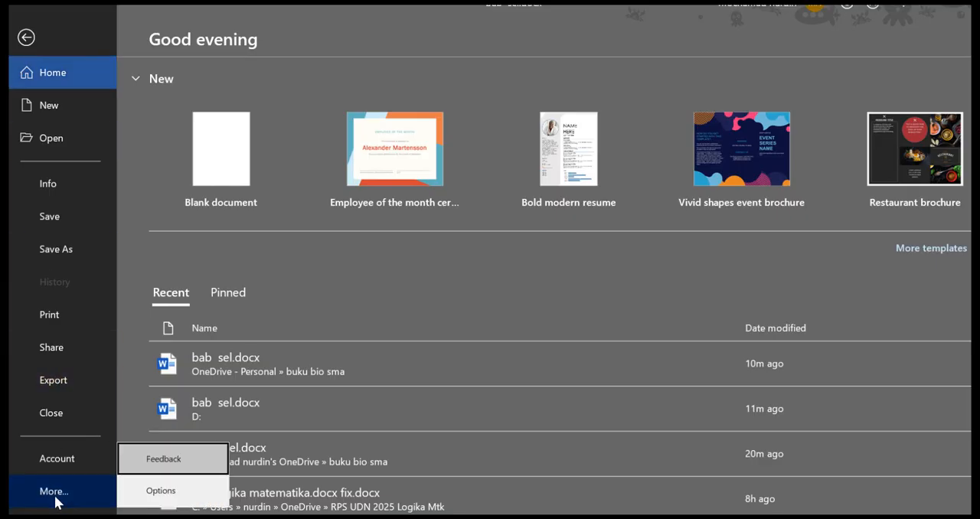
{"action": "left_click", "coordinate": [56, 499]}
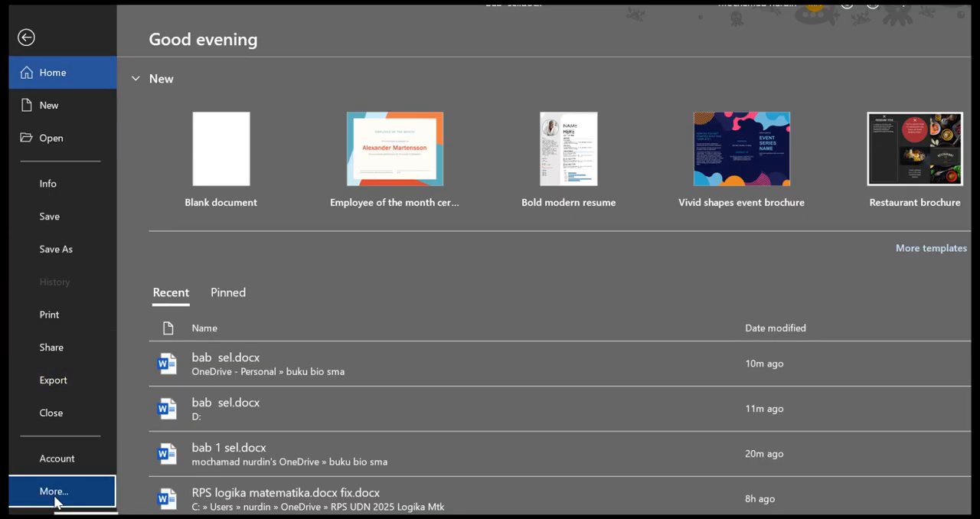
{"action": "left_click", "coordinate": [55, 499]}
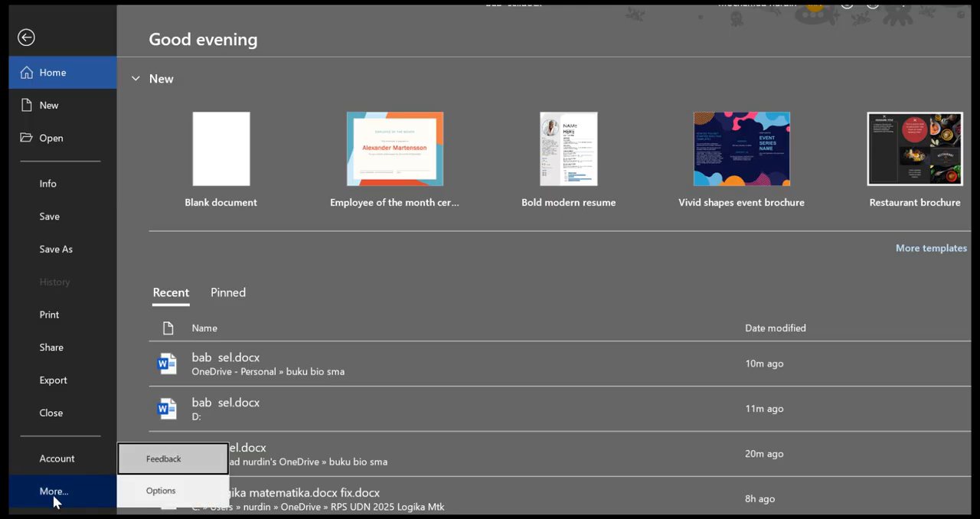
{"action": "left_click", "coordinate": [146, 494]}
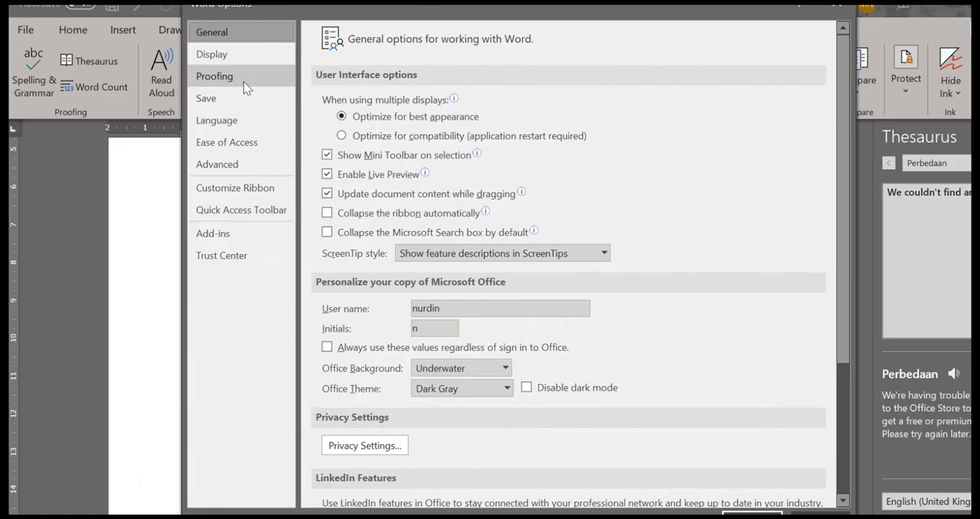
{"action": "left_click", "coordinate": [243, 82]}
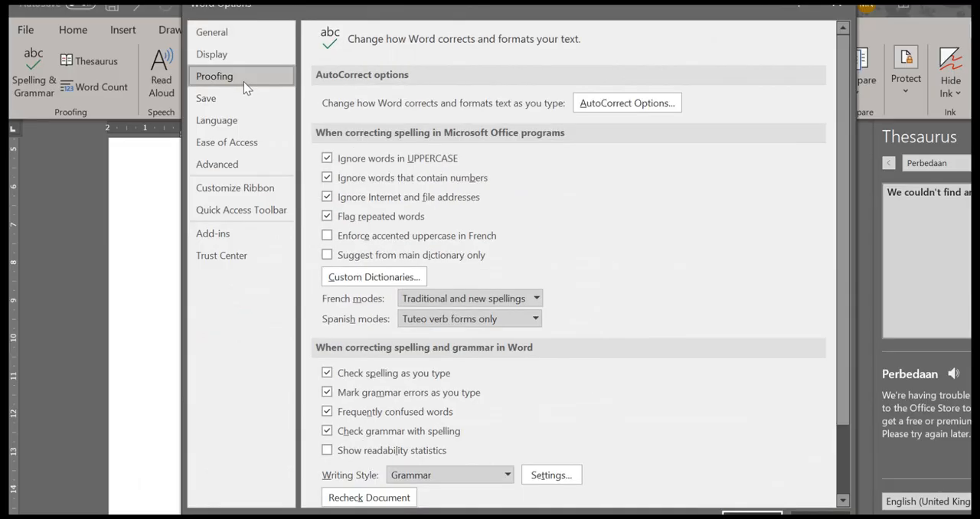
{"action": "left_click", "coordinate": [634, 107]}
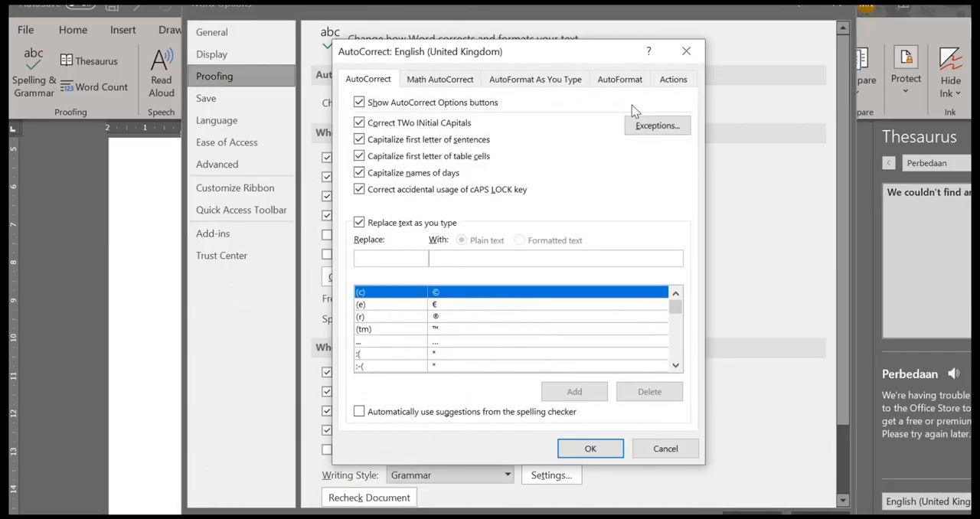
Add an AutoCorrect entry that replaces "yg" with "yang"
{"action": "left_click", "coordinate": [379, 256]}
{"action": "type", "text": "yg"}
{"action": "key", "text": "BackSpace"}
{"action": "key", "text": "BackSpace"}
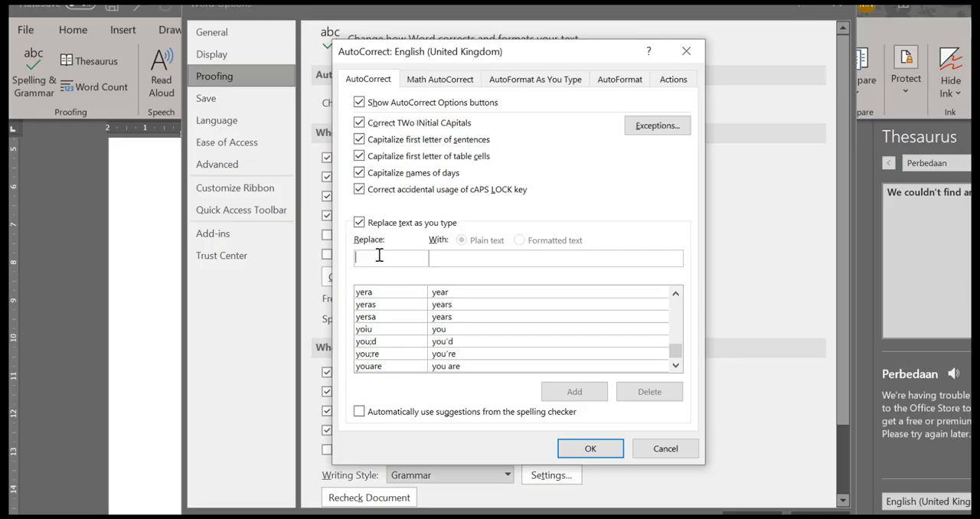
{"action": "type", "text": "yg"}
{"action": "left_click", "coordinate": [434, 257]}
{"action": "type", "text": "ya"}
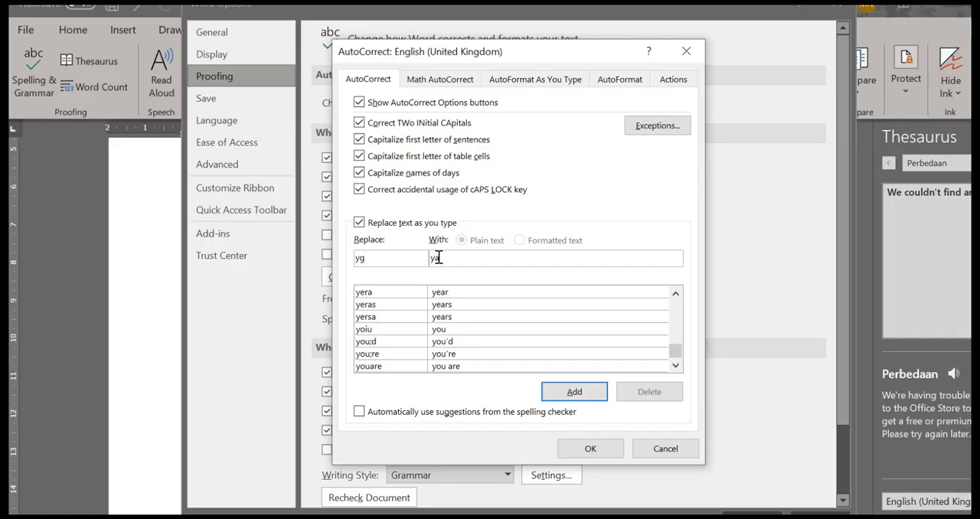
{"action": "type", "text": "ng"}
{"action": "left_click", "coordinate": [558, 392]}
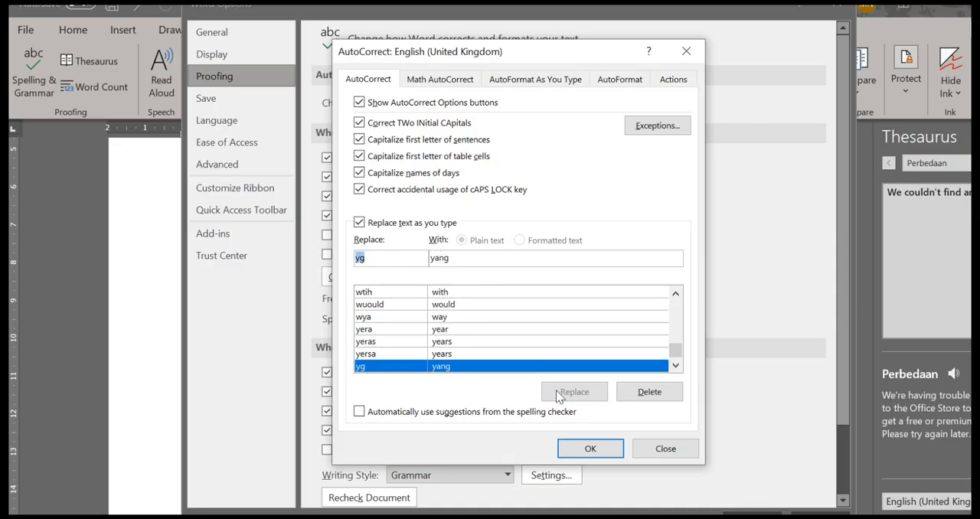
Add an AutoCorrect entry that replaces "thdp" with "terhadap"
{"action": "left_click", "coordinate": [378, 260]}
{"action": "key", "text": "BackSpace"}
{"action": "key", "text": "BackSpace"}
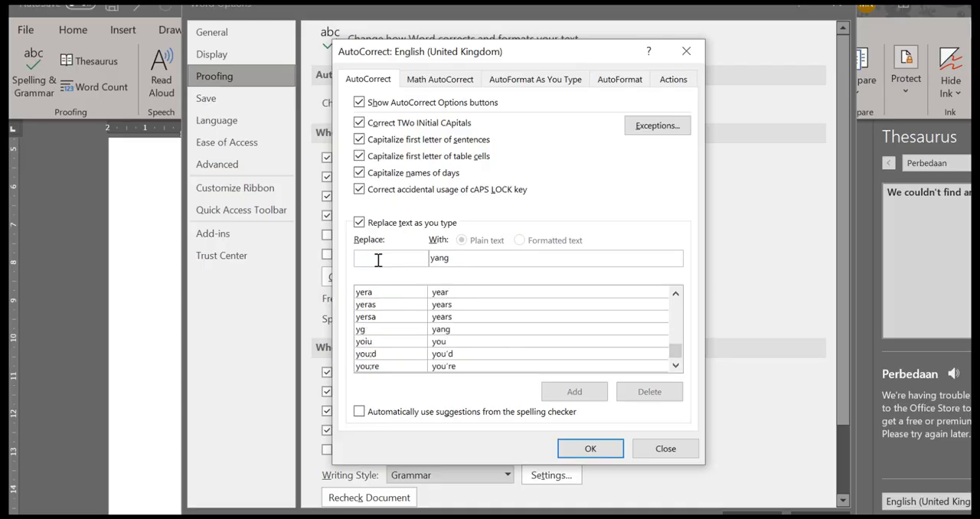
{"action": "type", "text": "thdp"}
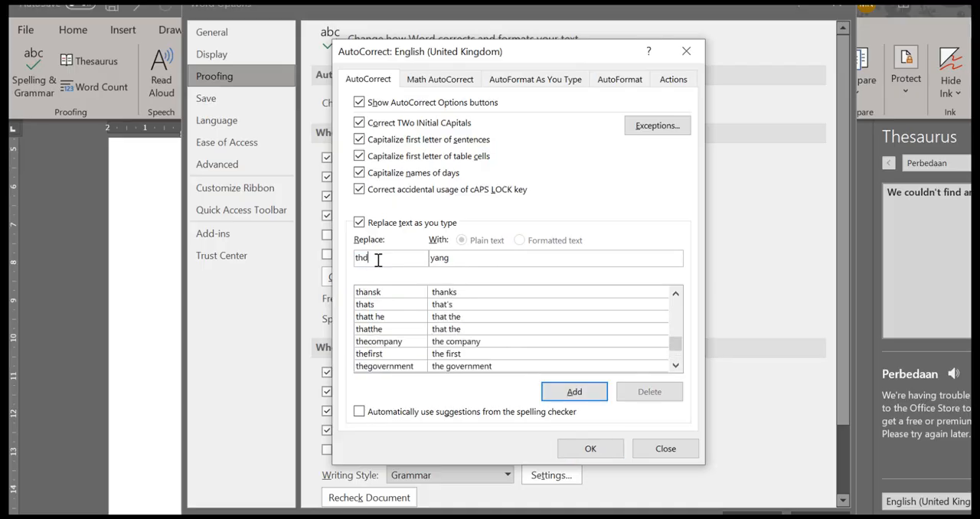
{"action": "left_click", "coordinate": [460, 257]}
{"action": "key", "text": "BackSpace"}
{"action": "key", "text": "BackSpace"}
{"action": "key", "text": "BackSpace"}
{"action": "key", "text": "BackSpace"}
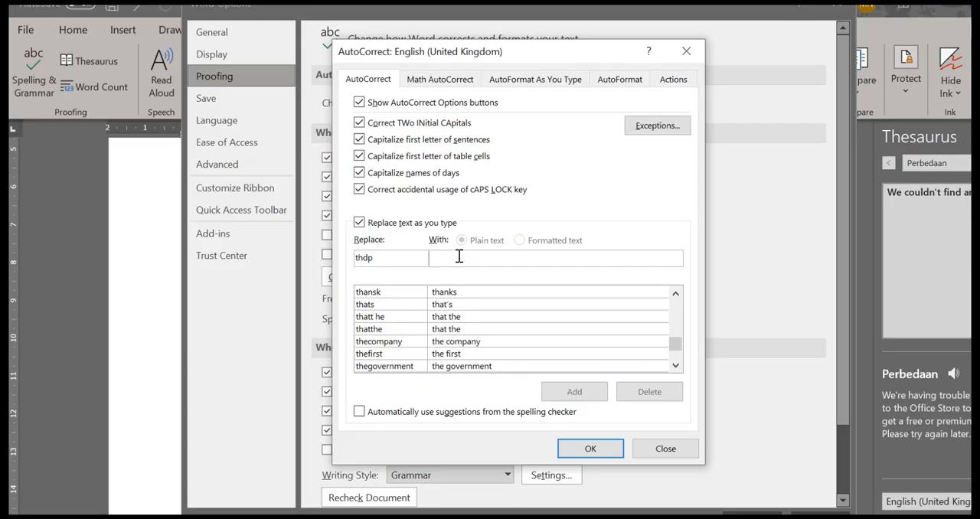
{"action": "type", "text": "terhad"}
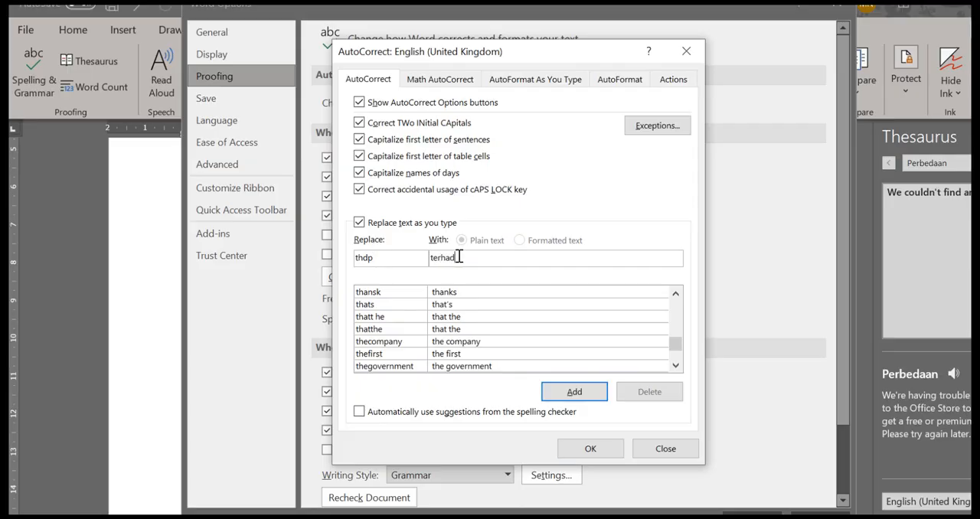
{"action": "type", "text": "ap"}
{"action": "left_click", "coordinate": [574, 391]}
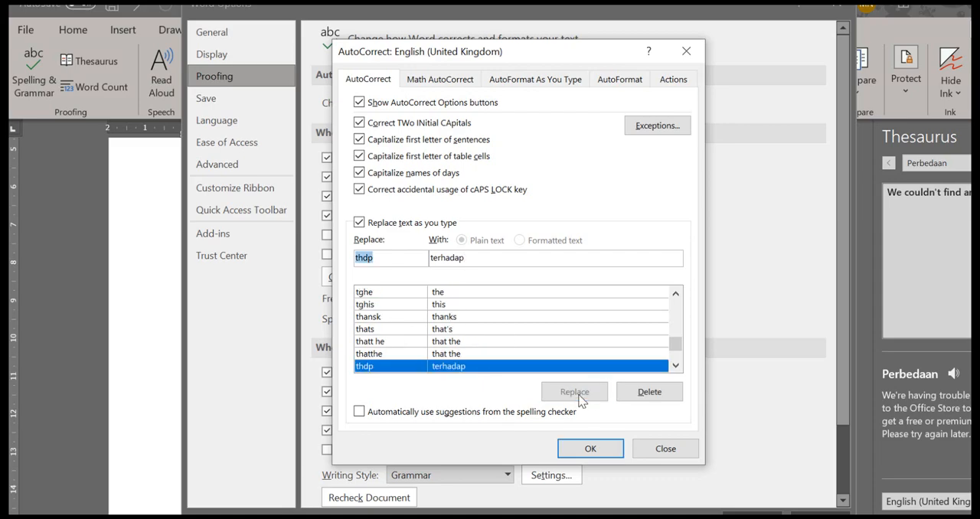
Add an AutoCorrect entry that replaces "mr" with "mereka", then confirm and leave the Word options
{"action": "key", "text": "BackSpace"}
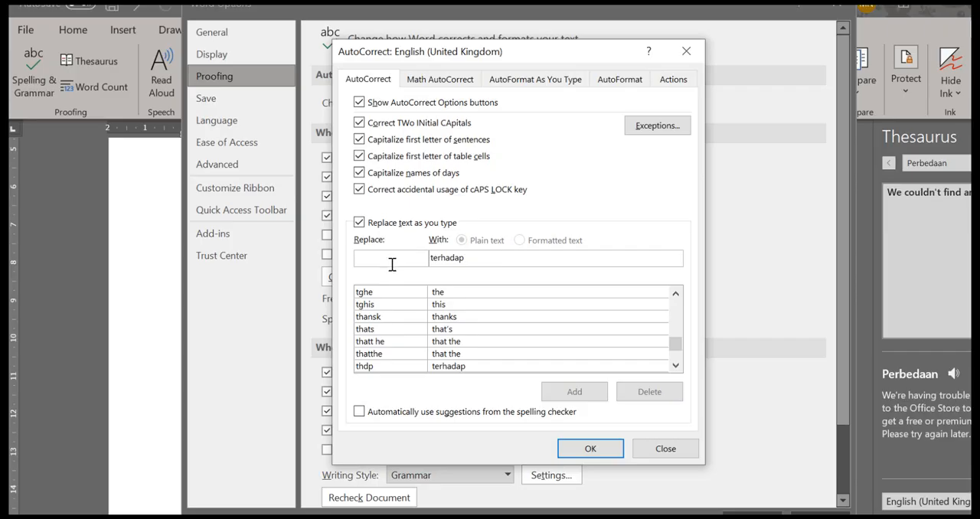
{"action": "type", "text": "mr"}
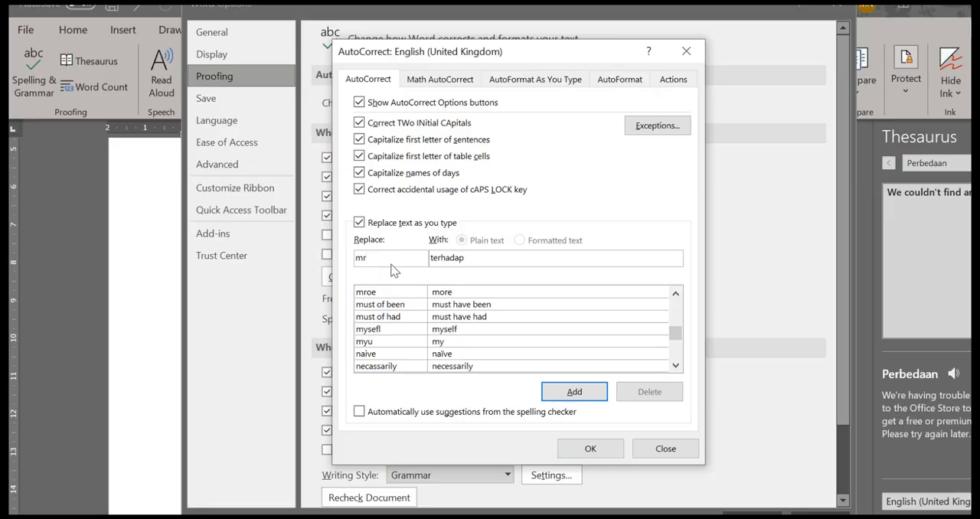
{"action": "left_click", "coordinate": [470, 258]}
{"action": "key", "text": "BackSpace"}
{"action": "key", "text": "BackSpace"}
{"action": "key", "text": "BackSpace"}
{"action": "key", "text": "BackSpace"}
{"action": "key", "text": "BackSpace"}
{"action": "key", "text": "BackSpace"}
{"action": "key", "text": "BackSpace"}
{"action": "key", "text": "BackSpace"}
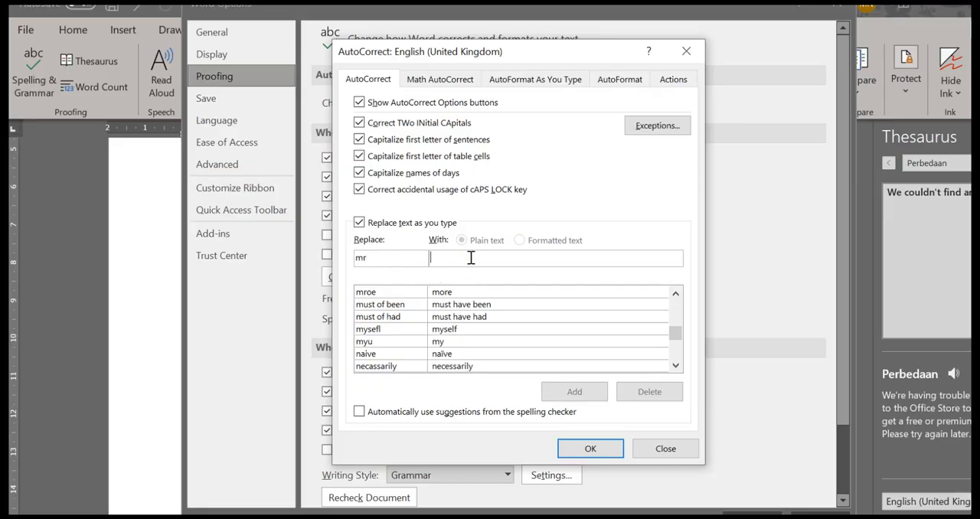
{"action": "type", "text": "mereka"}
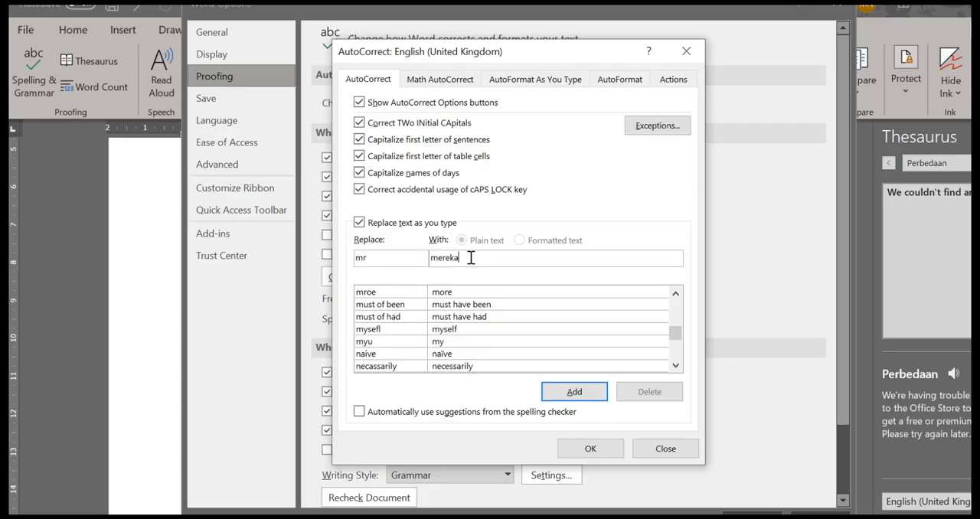
{"action": "left_click", "coordinate": [570, 392]}
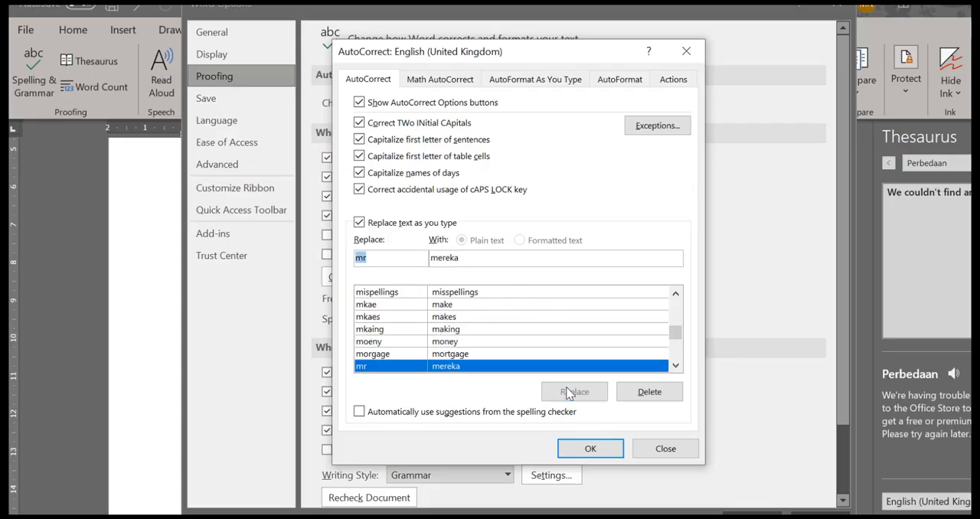
{"action": "left_click", "coordinate": [593, 451]}
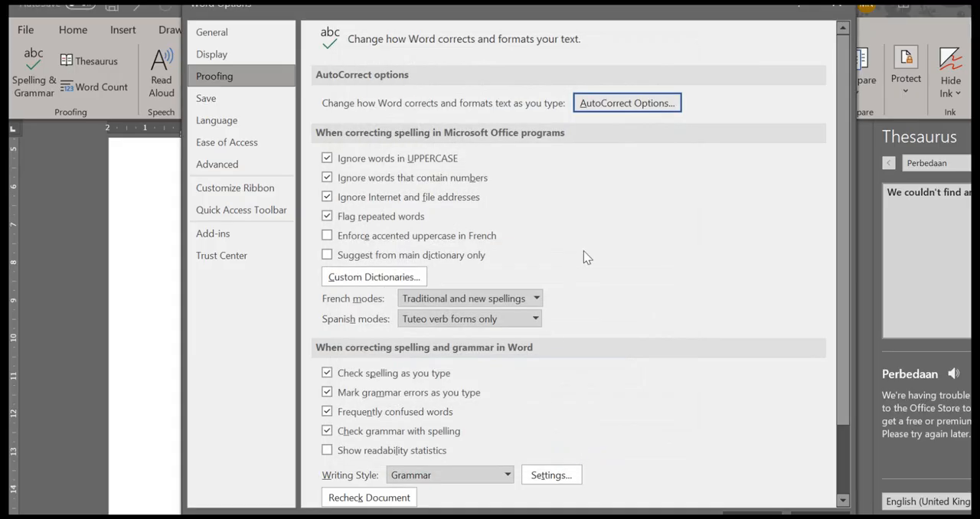
{"action": "left_click", "coordinate": [837, 8]}
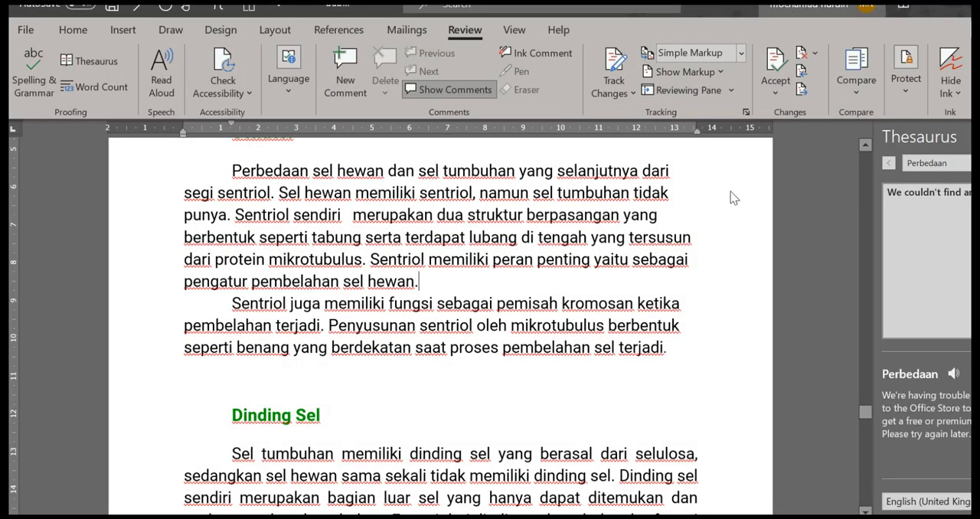
Add "Yang terhadap" after "dinding sel sekunder." at the end of the Dinding Sel section, using the AutoCorrect abbreviations
{"action": "scroll", "coordinate": [591, 322], "scroll_direction": "down", "scroll_amount": 2}
{"action": "scroll", "coordinate": [590, 322], "scroll_direction": "down", "scroll_amount": 5}
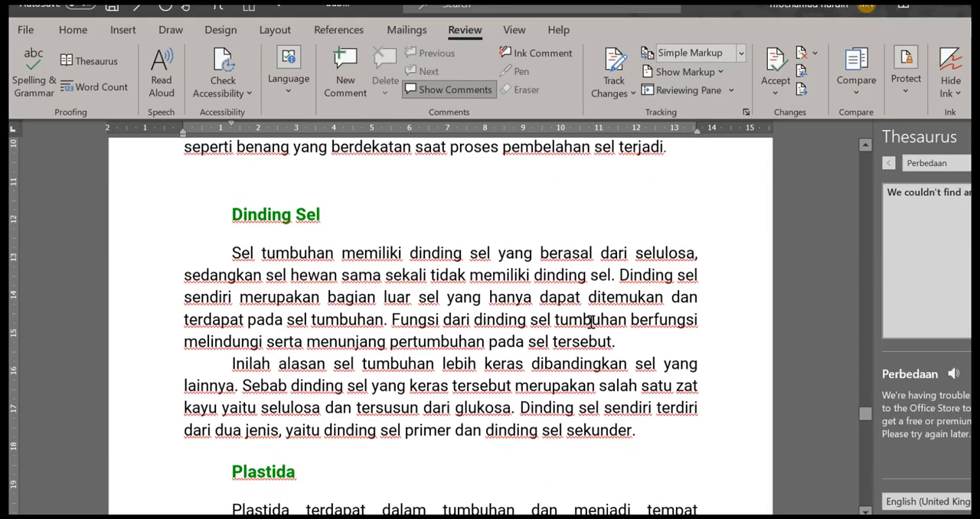
{"action": "scroll", "coordinate": [589, 322], "scroll_direction": "up", "scroll_amount": 3}
{"action": "scroll", "coordinate": [671, 290], "scroll_direction": "down", "scroll_amount": 1}
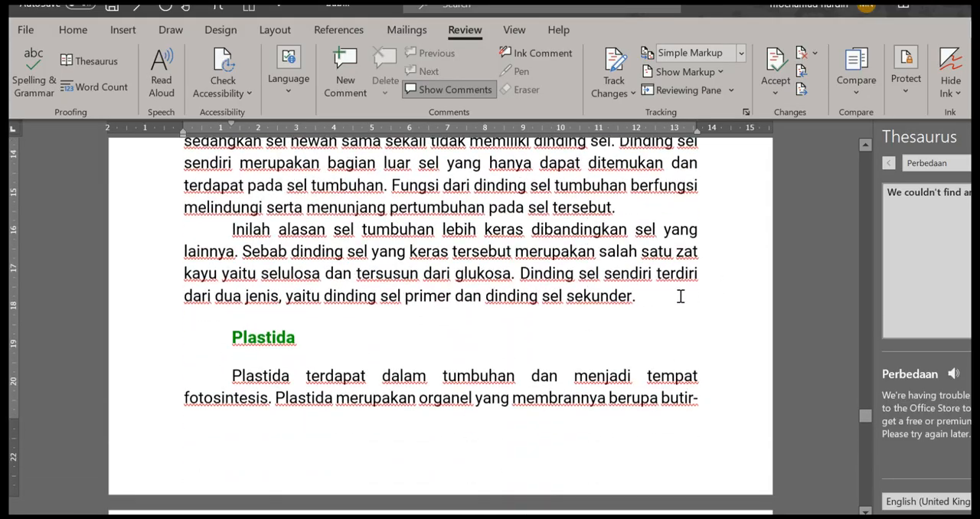
{"action": "left_click", "coordinate": [640, 300]}
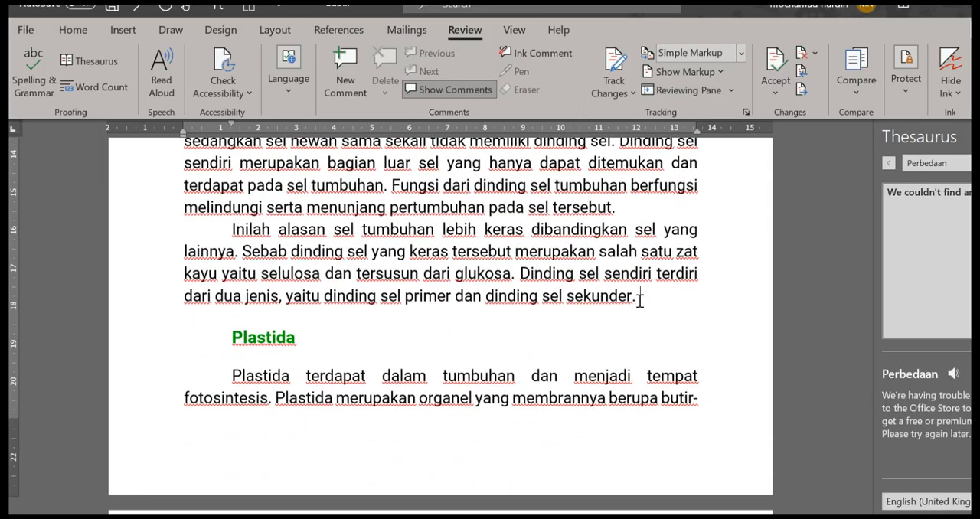
{"action": "type", "text": "yang"}
{"action": "type", "text": "terhadap"}
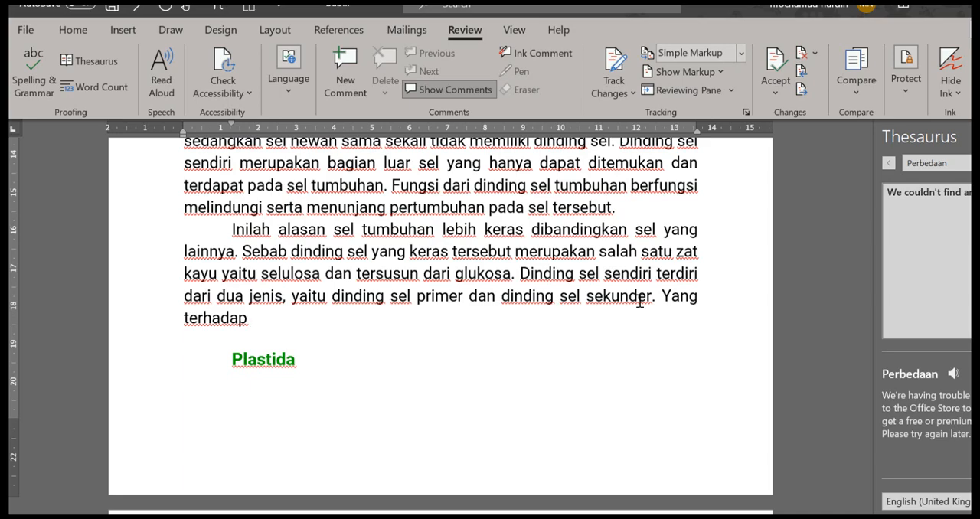
Create a new blank document
{"action": "scroll", "coordinate": [640, 301], "scroll_direction": "down", "scroll_amount": 1}
{"action": "scroll", "coordinate": [640, 300], "scroll_direction": "up", "scroll_amount": 1}
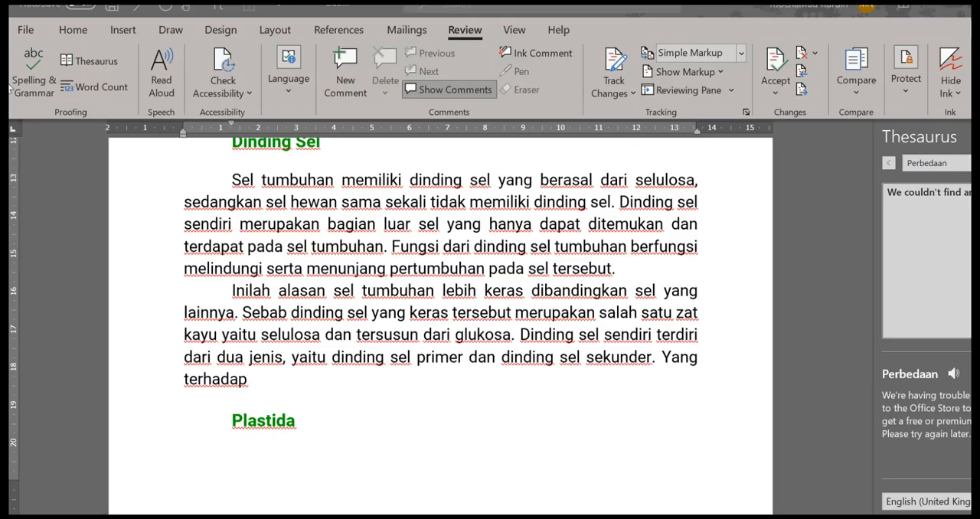
{"action": "left_click", "coordinate": [29, 37]}
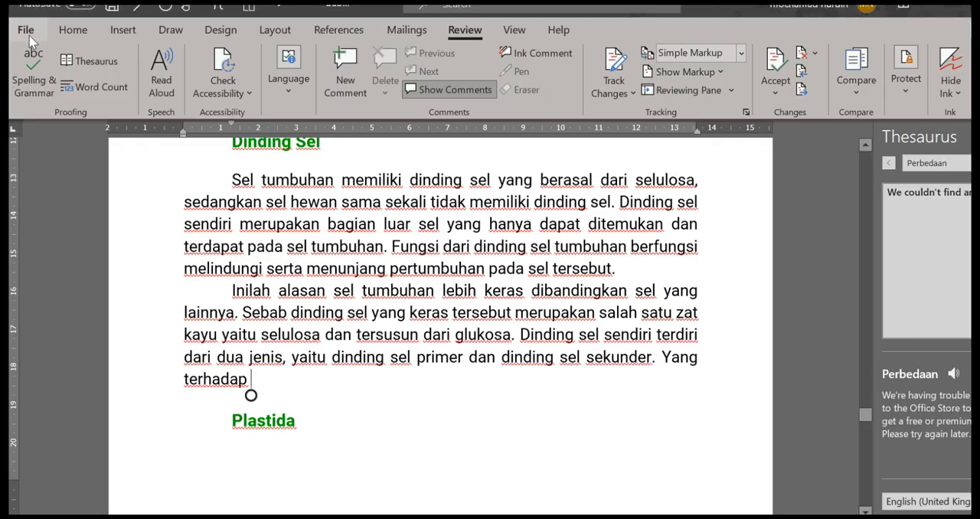
{"action": "left_click", "coordinate": [175, 208]}
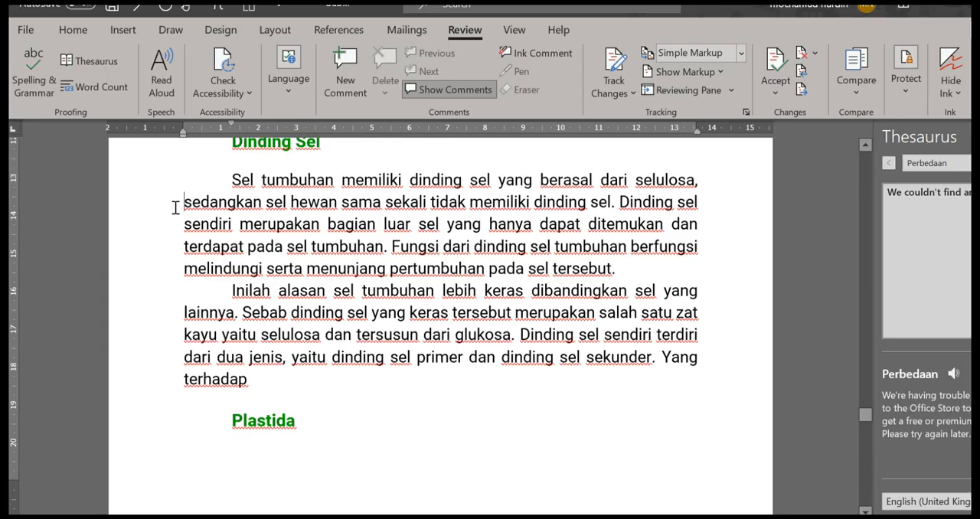
{"action": "key", "text": "ctrl+n"}
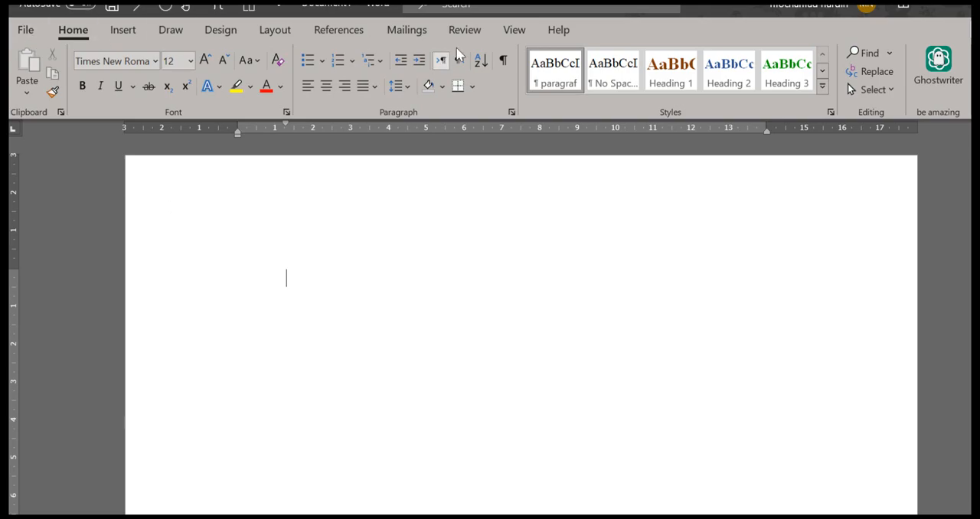
Insert the text of "Dasar Logika Matematika (1).pdf" from the Downloads folder into the blank document
{"action": "left_click", "coordinate": [129, 31]}
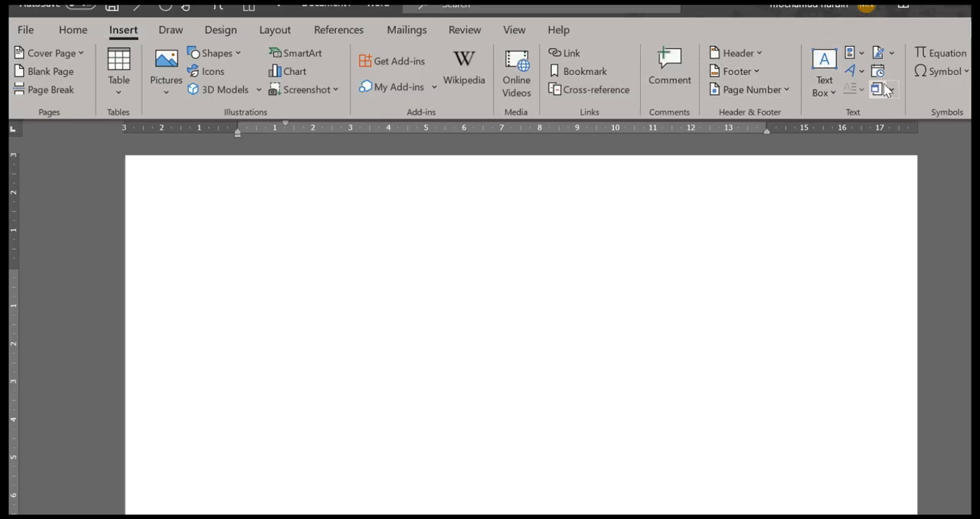
{"action": "left_click", "coordinate": [890, 87]}
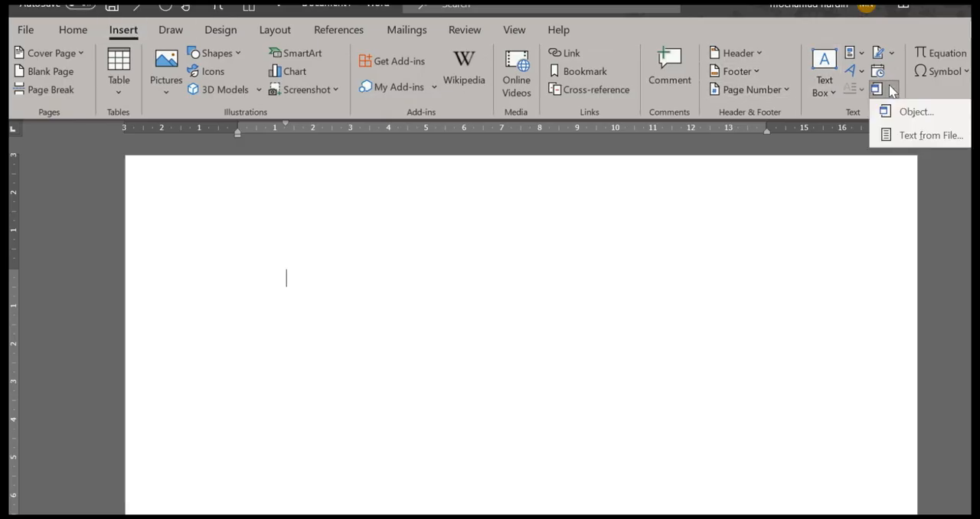
{"action": "left_click", "coordinate": [904, 136]}
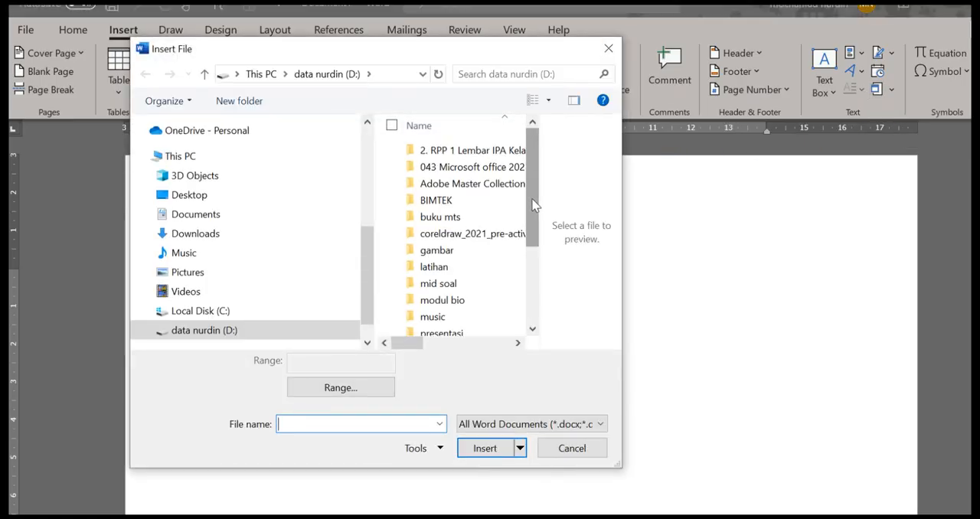
{"action": "scroll", "coordinate": [532, 230], "scroll_direction": "down", "scroll_amount": 2}
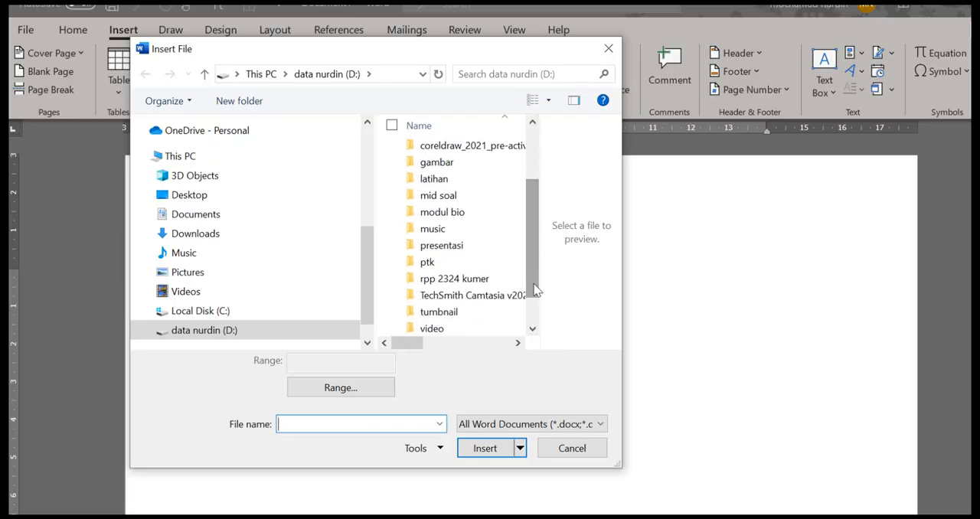
{"action": "scroll", "coordinate": [534, 199], "scroll_direction": "up", "scroll_amount": 3}
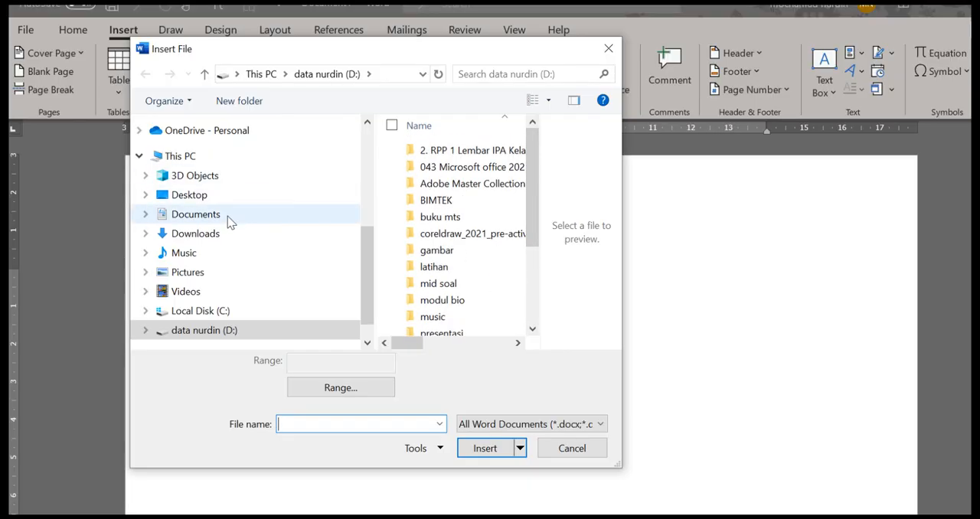
{"action": "left_click", "coordinate": [221, 239]}
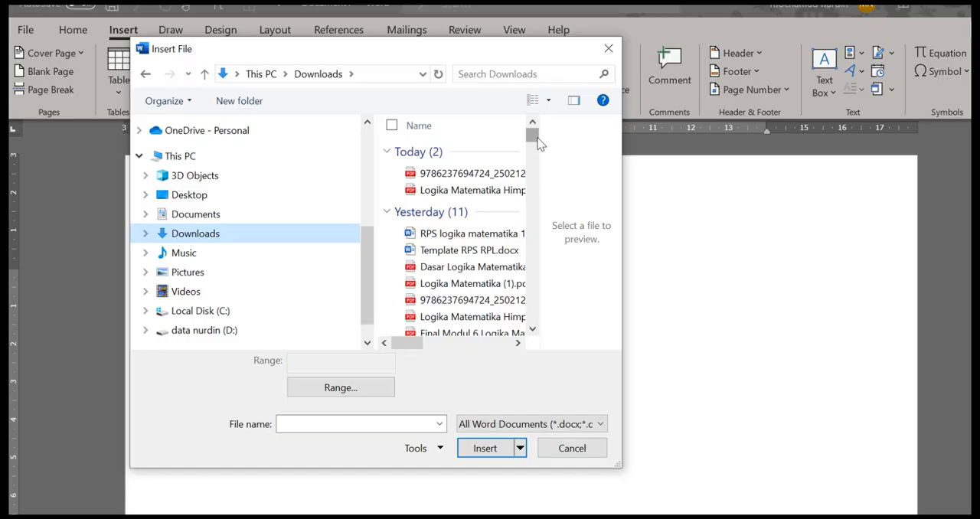
{"action": "left_click", "coordinate": [532, 329]}
{"action": "left_click", "coordinate": [532, 329]}
{"action": "left_click", "coordinate": [532, 330]}
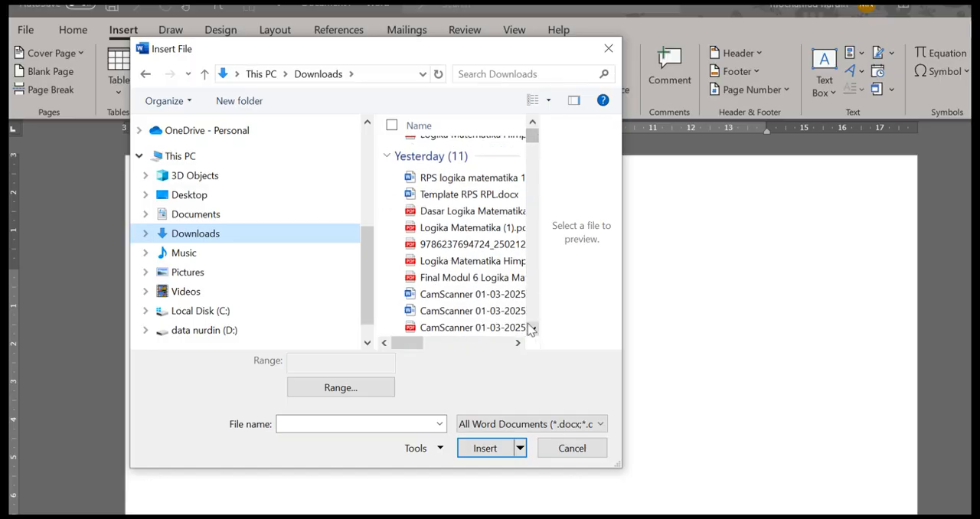
{"action": "left_click", "coordinate": [473, 213]}
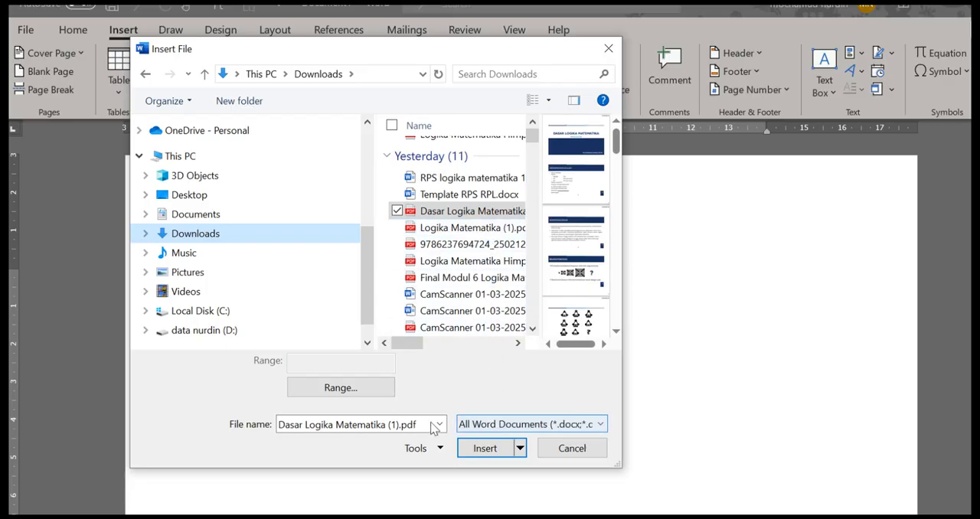
{"action": "left_click", "coordinate": [492, 452]}
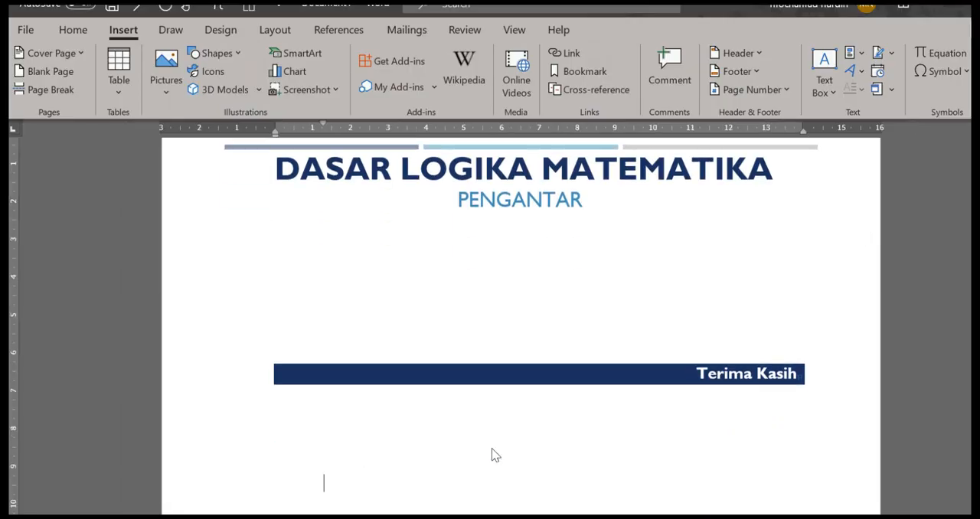
Look back through the inserted PDF pages to check how the text, lists and headings were converted
{"action": "scroll", "coordinate": [492, 448], "scroll_direction": "up", "scroll_amount": 15}
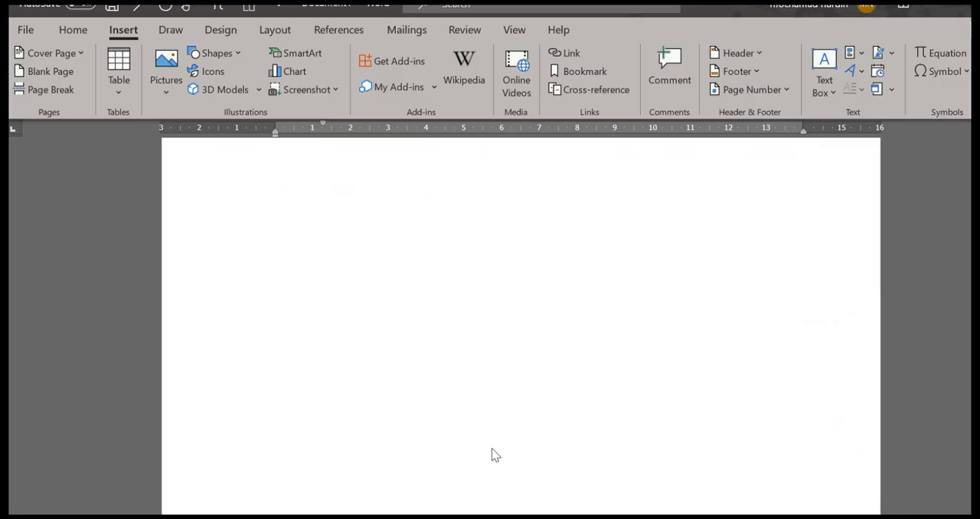
{"action": "scroll", "coordinate": [494, 453], "scroll_direction": "up", "scroll_amount": 15}
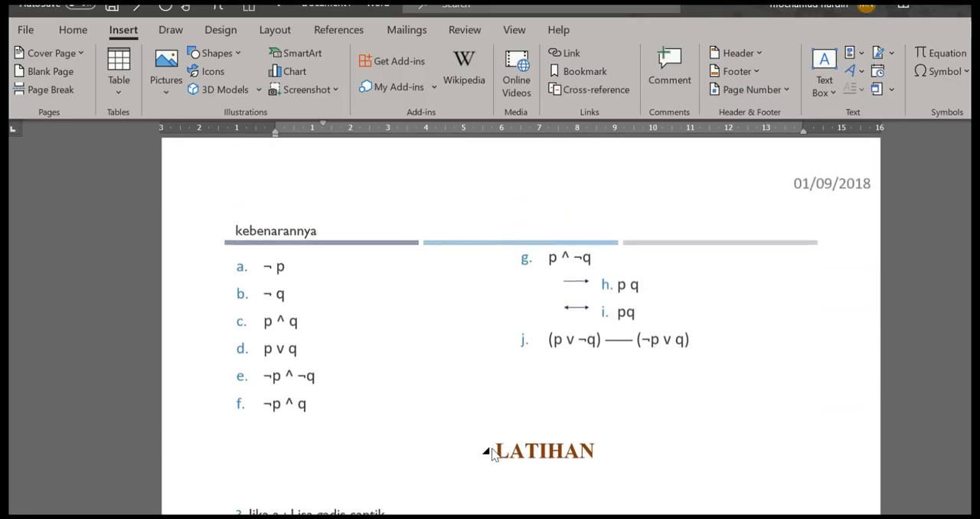
{"action": "scroll", "coordinate": [494, 454], "scroll_direction": "up", "scroll_amount": 15}
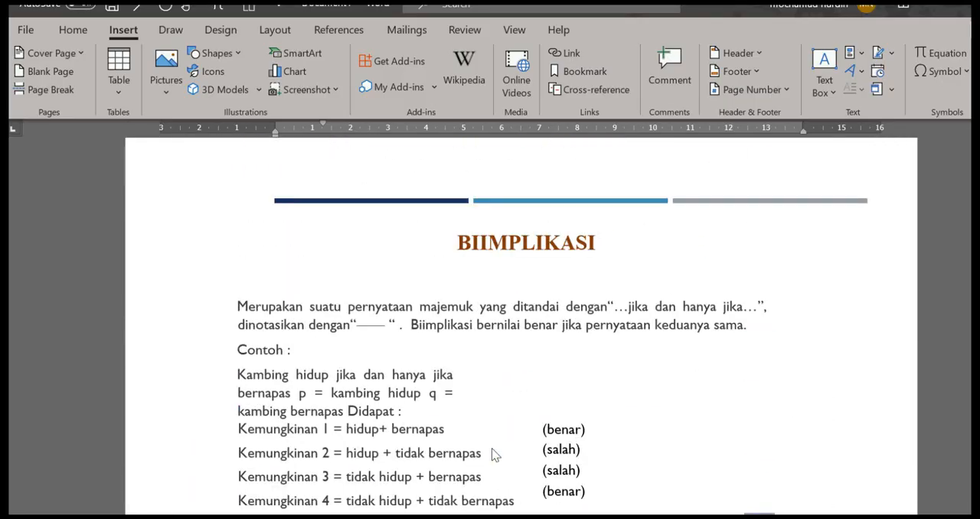
{"action": "scroll", "coordinate": [493, 453], "scroll_direction": "up", "scroll_amount": 15}
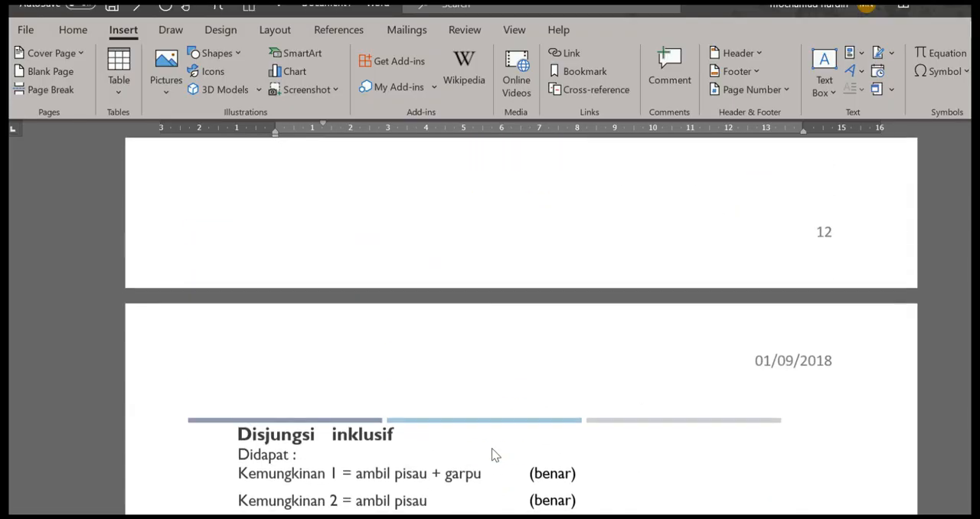
{"action": "scroll", "coordinate": [494, 454], "scroll_direction": "up", "scroll_amount": 8}
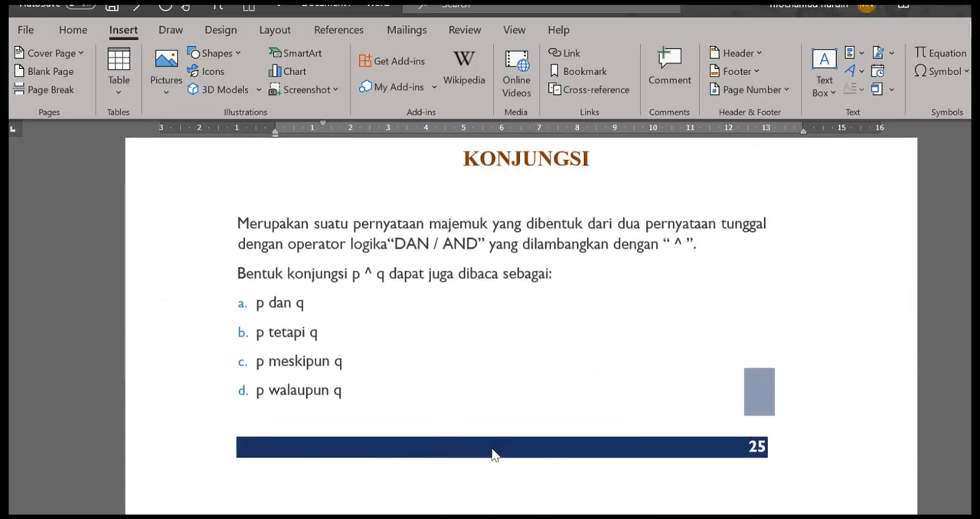
{"action": "scroll", "coordinate": [494, 453], "scroll_direction": "up", "scroll_amount": 4}
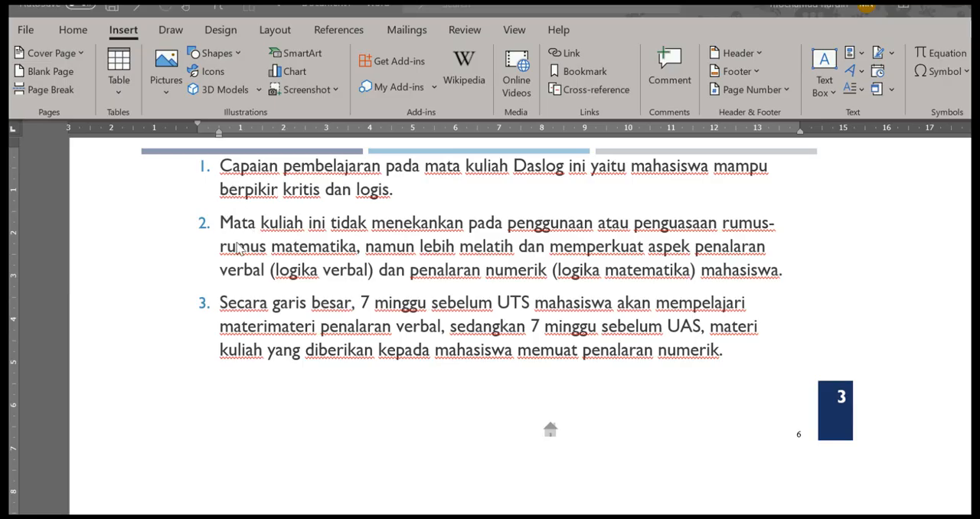
Select the whole second numbered paragraph, starting with "Mata kuliah ini tidak menekankan"
{"action": "left_click", "coordinate": [203, 208]}
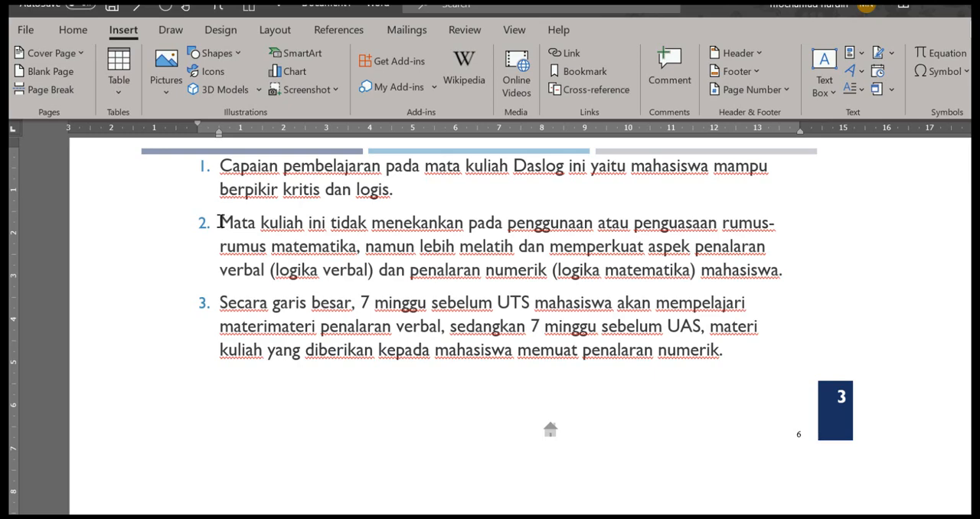
{"action": "left_click_drag", "start_coordinate": [220, 222], "coordinate": [246, 224]}
{"action": "left_click", "coordinate": [300, 245]}
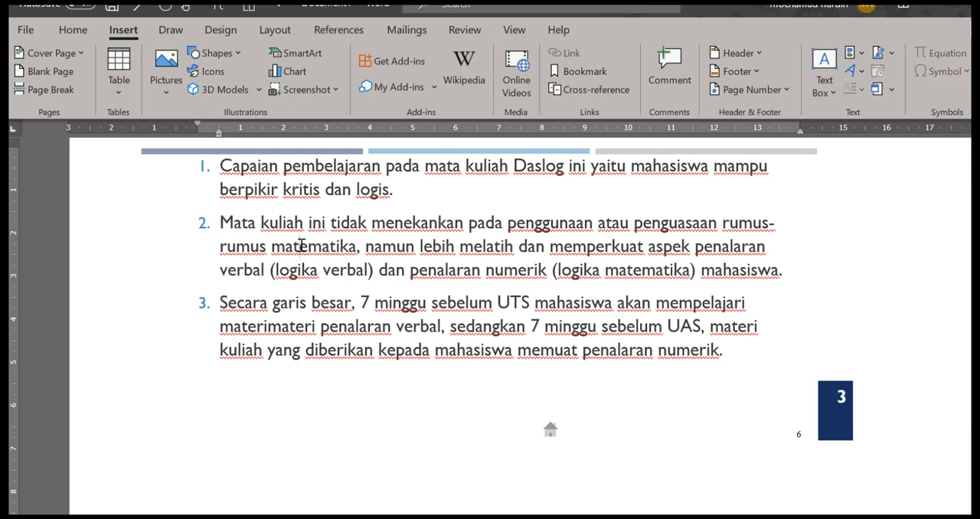
{"action": "left_click_drag", "start_coordinate": [295, 233], "coordinate": [246, 226]}
{"action": "left_click", "coordinate": [221, 224]}
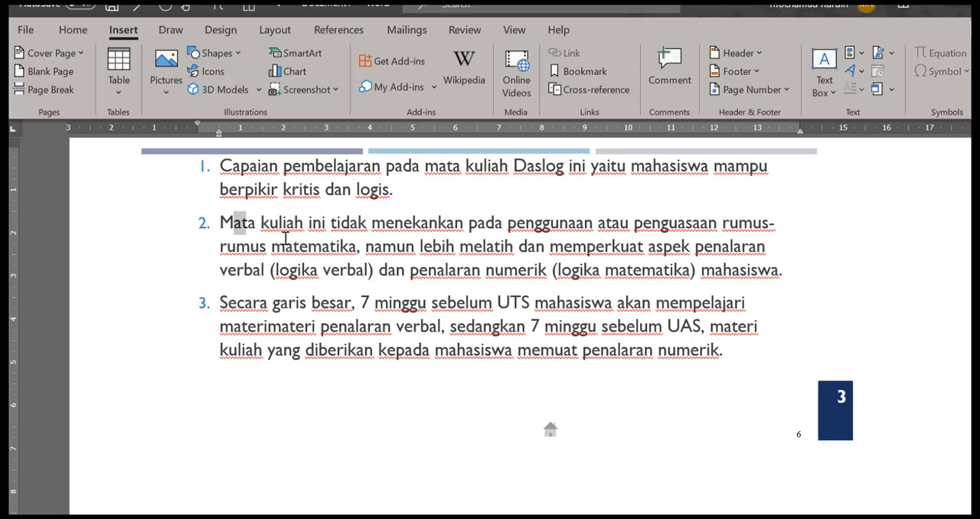
{"action": "left_click", "coordinate": [301, 255]}
{"action": "triple_click", "coordinate": [301, 261]}
{"action": "key", "text": "alt"}
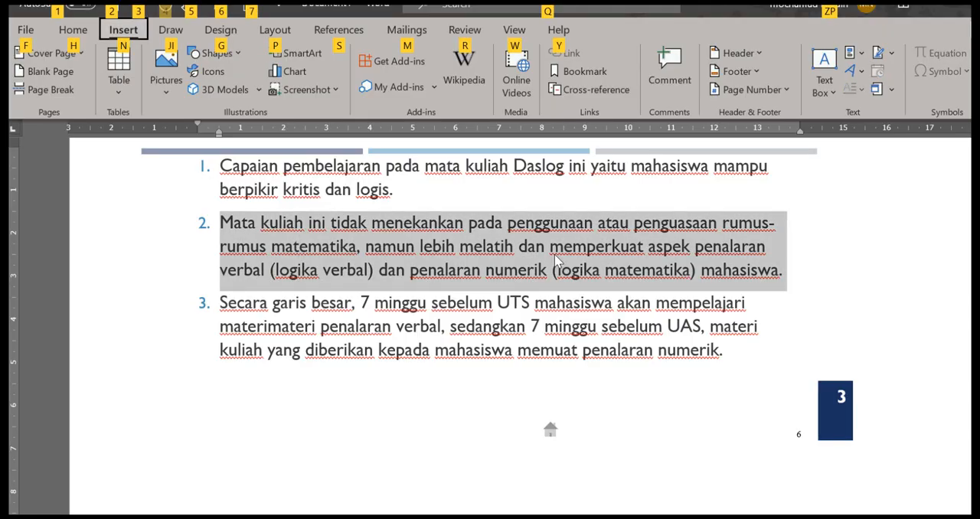